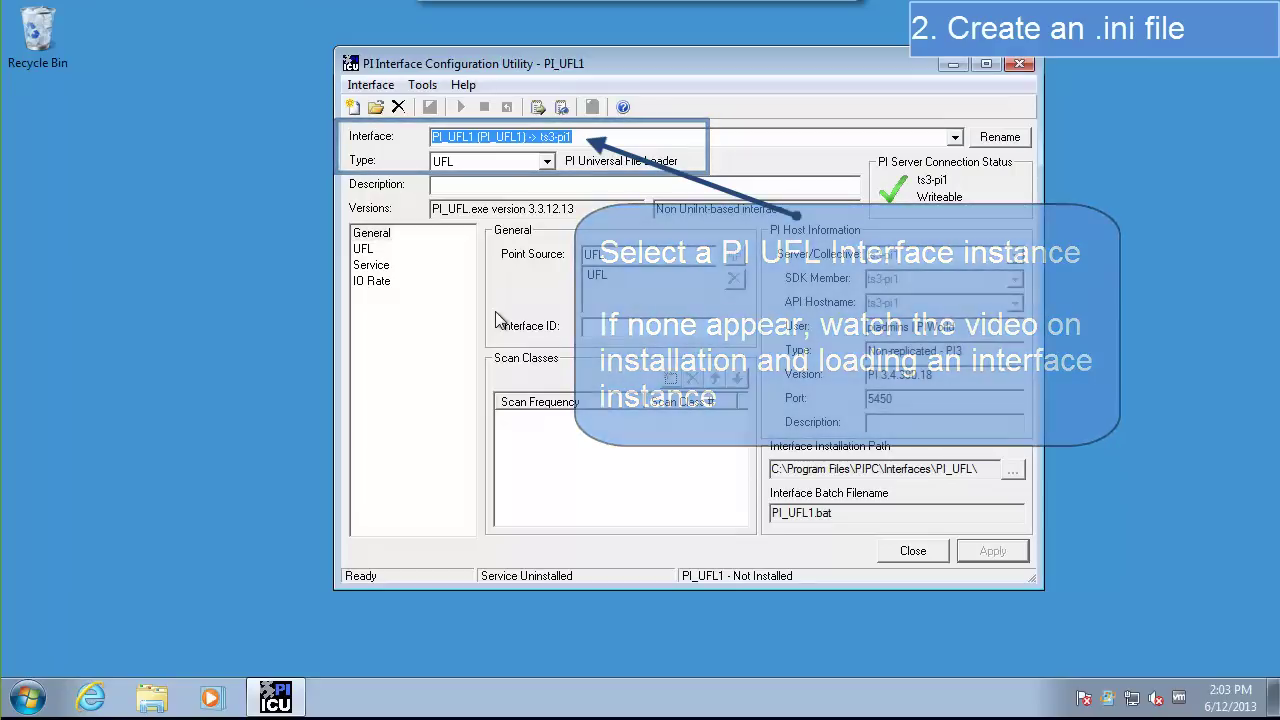
# Step: Set the UFL configuration file to C:\Program Files\PIPC\Interfaces\PI_UFL\INI\Example1.ini
pyautogui.click(362, 250)
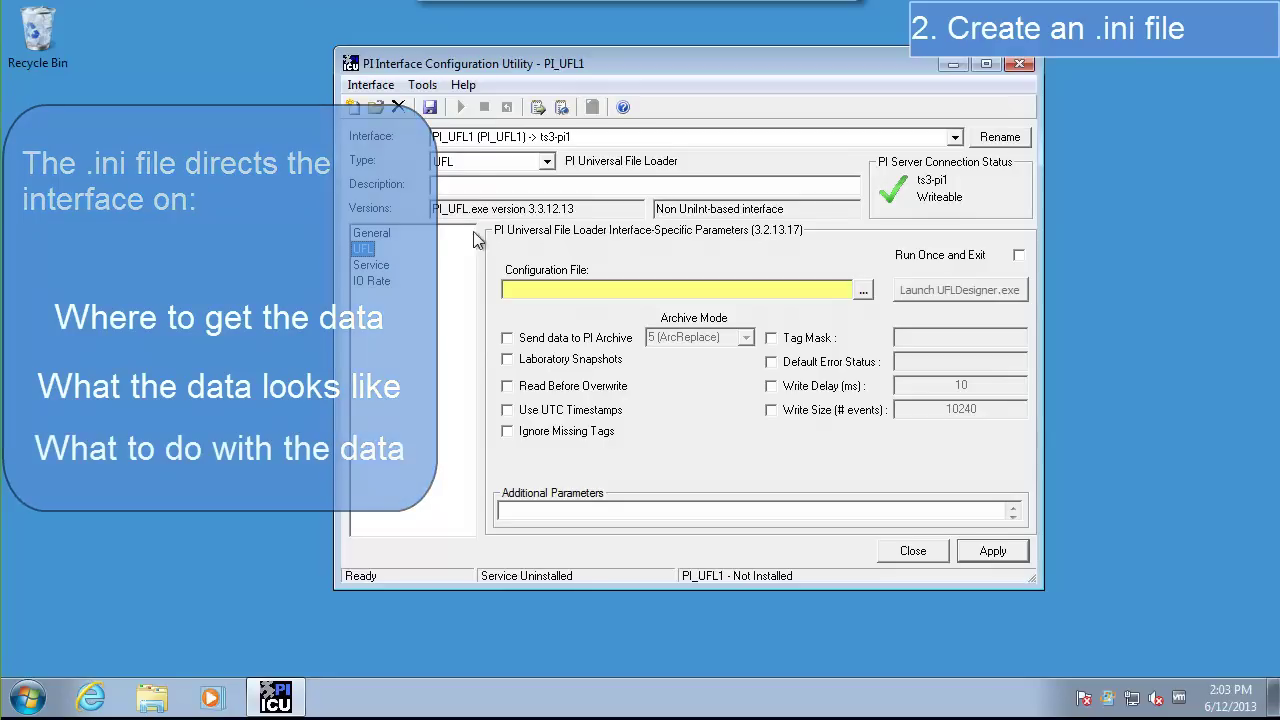
pyautogui.click(862, 291)
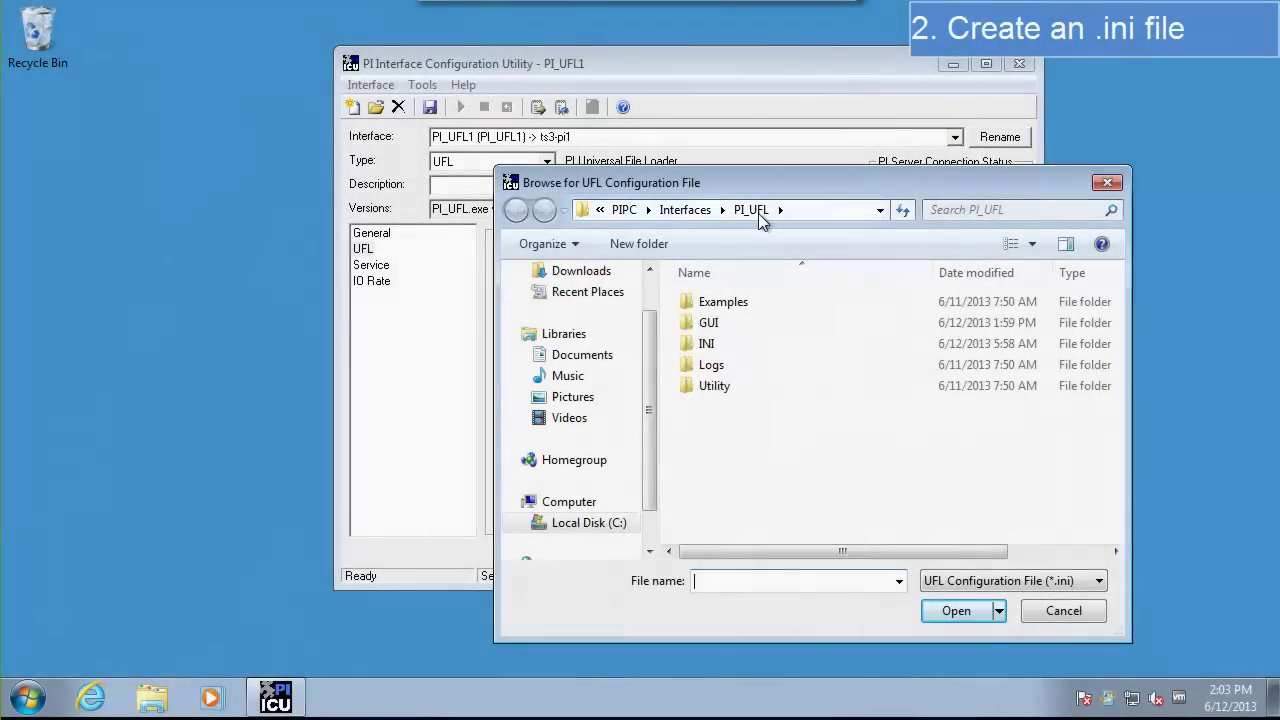
pyautogui.doubleClick(708, 346)
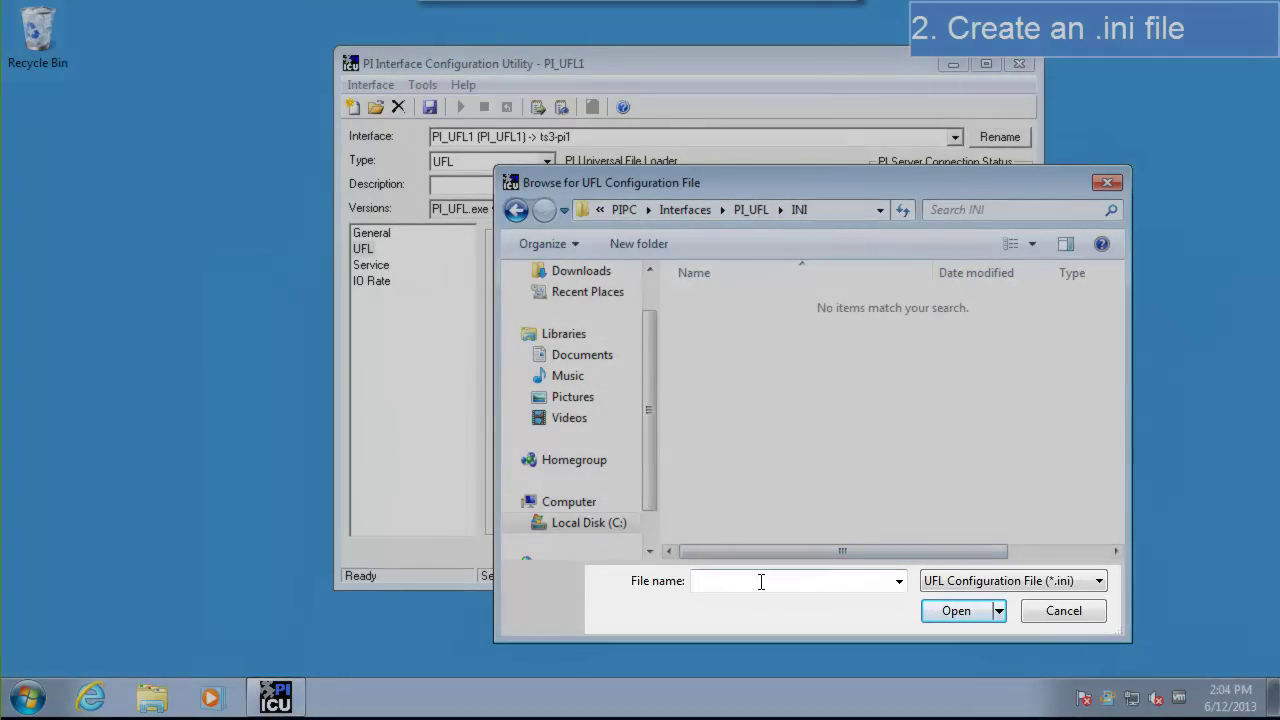
pyautogui.click(760, 581)
pyautogui.write('Exa')
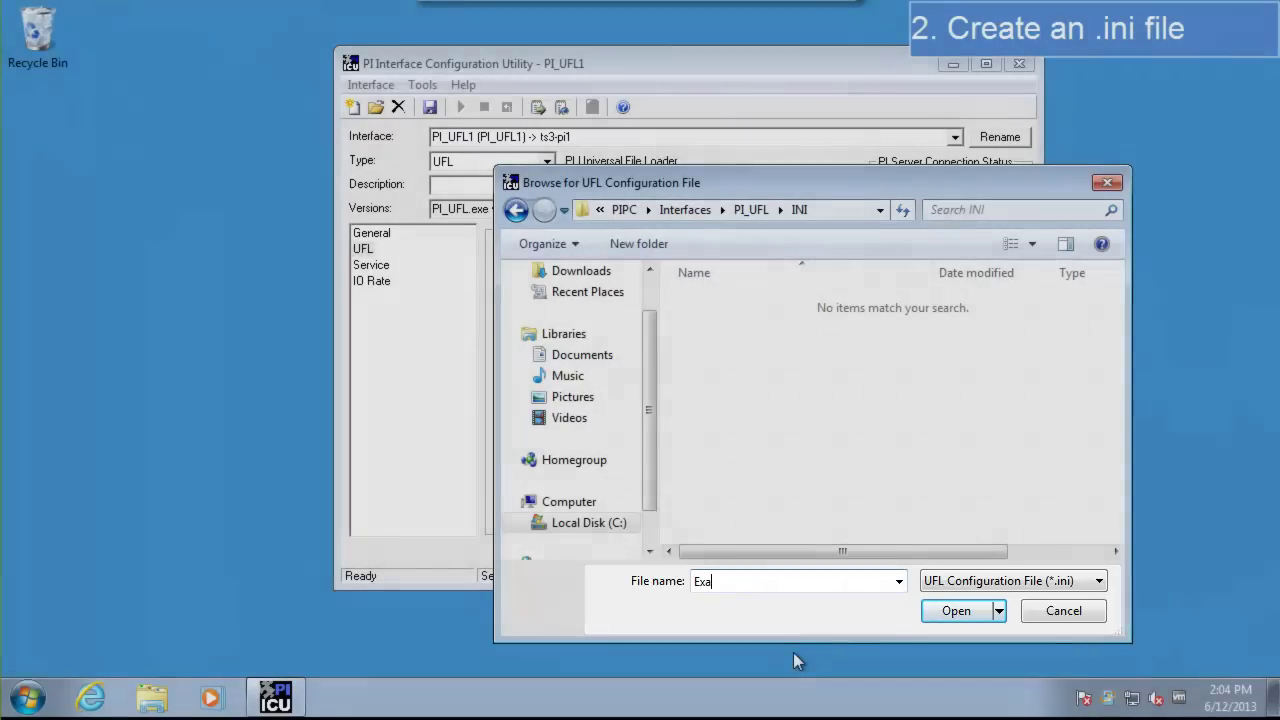
pyautogui.write('mple1')
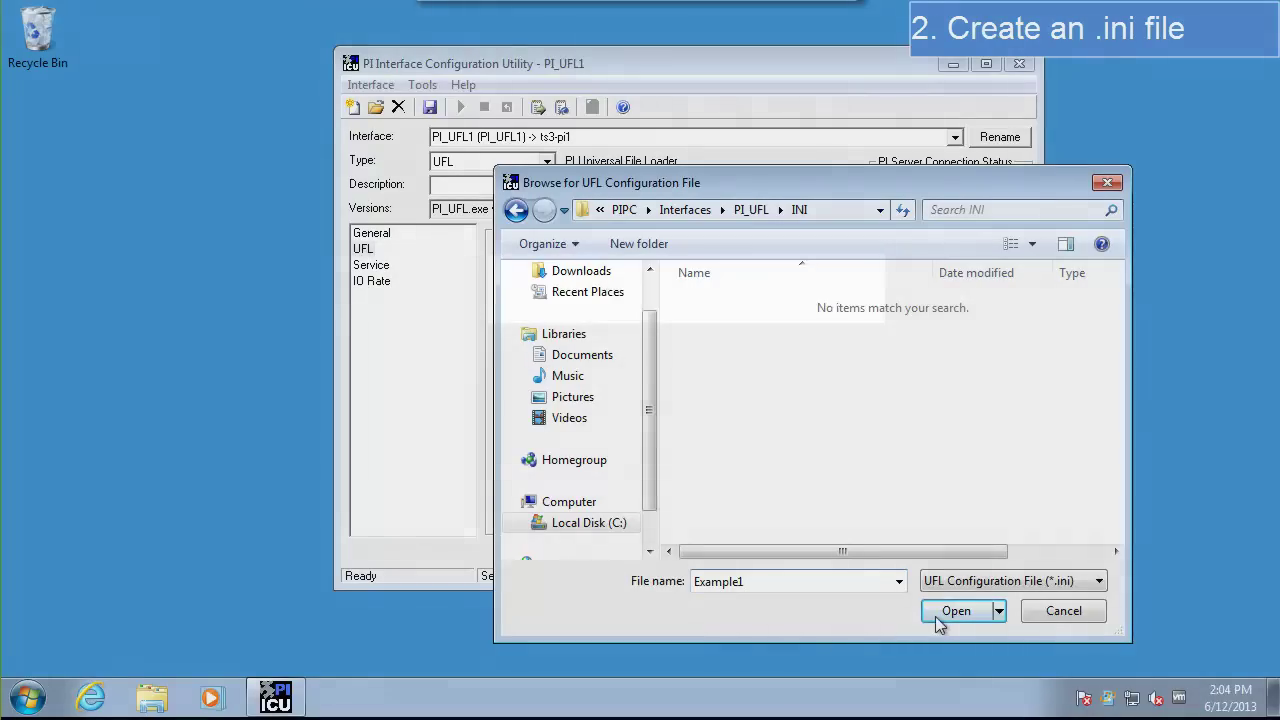
pyautogui.click(943, 611)
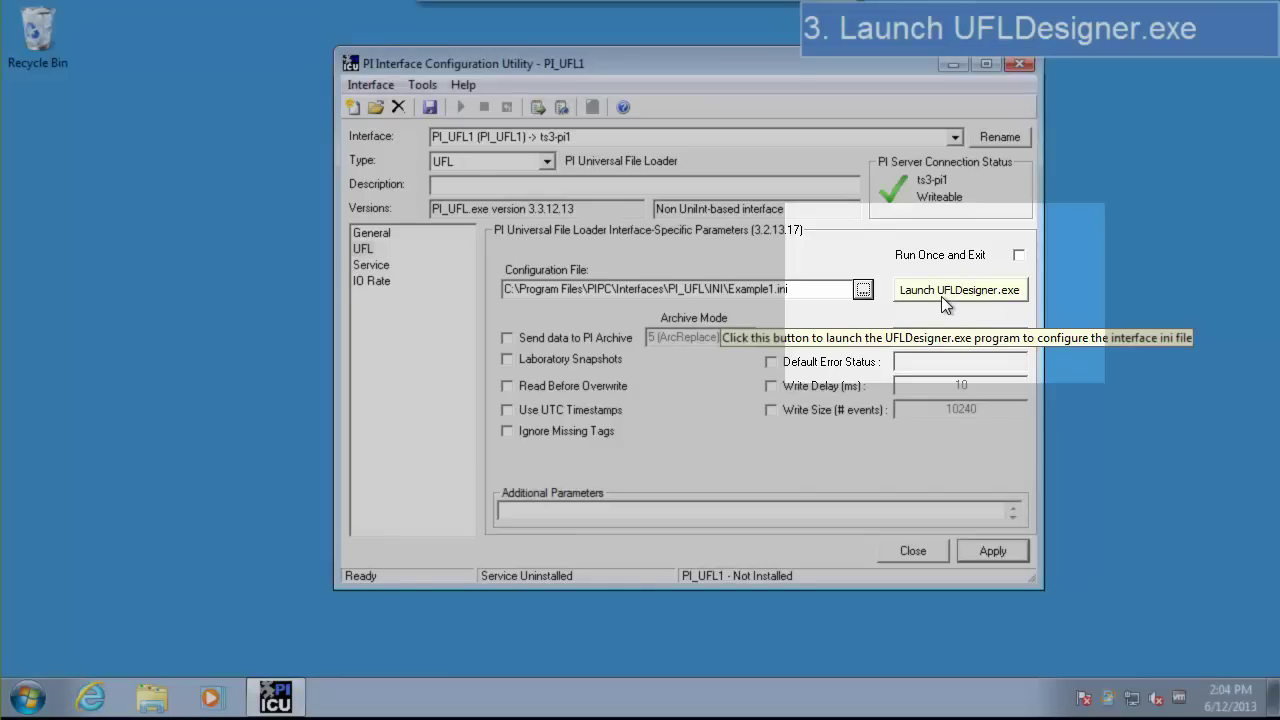
# Step: Launch UFLDesigner.exe and confirm creating the new Example1.ini configuration file
pyautogui.click(941, 296)
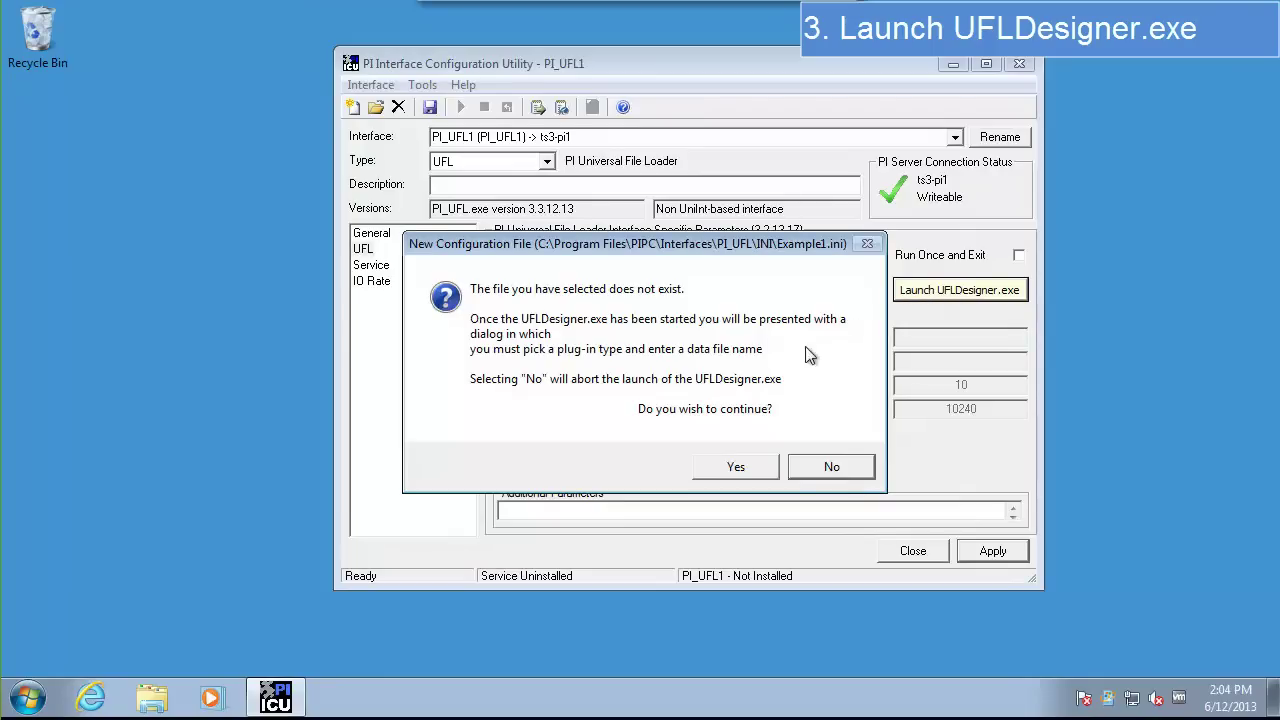
pyautogui.click(743, 468)
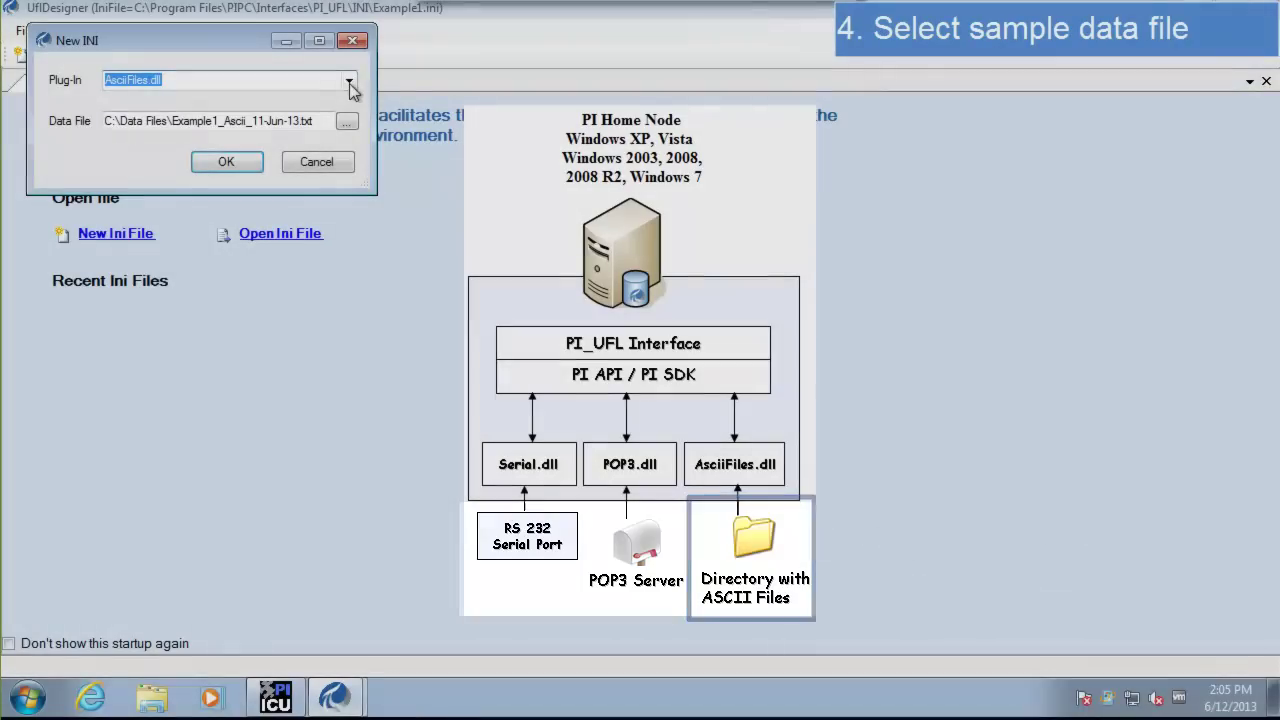
# Step: Create the INI with plug-in AsciiFiles.dll and sample data file Example1_Ascii_11-Jun-13.txt
pyautogui.click(349, 81)
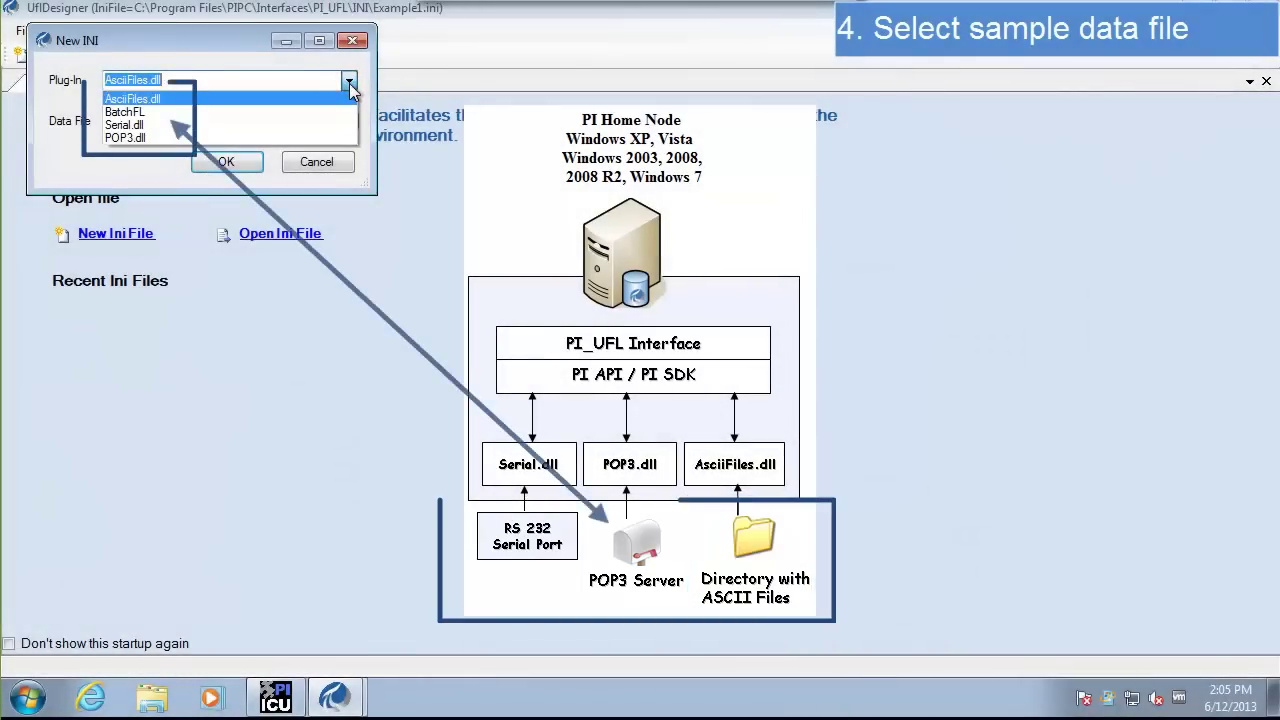
pyautogui.click(349, 82)
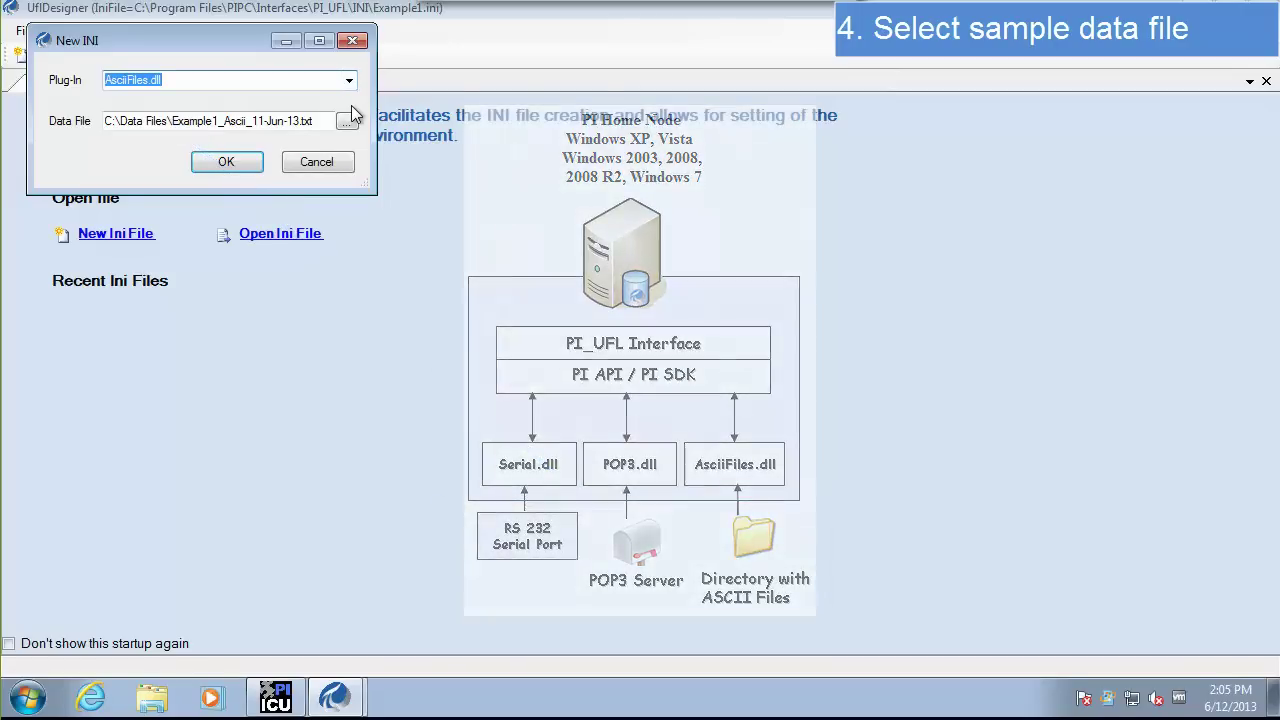
pyautogui.click(349, 121)
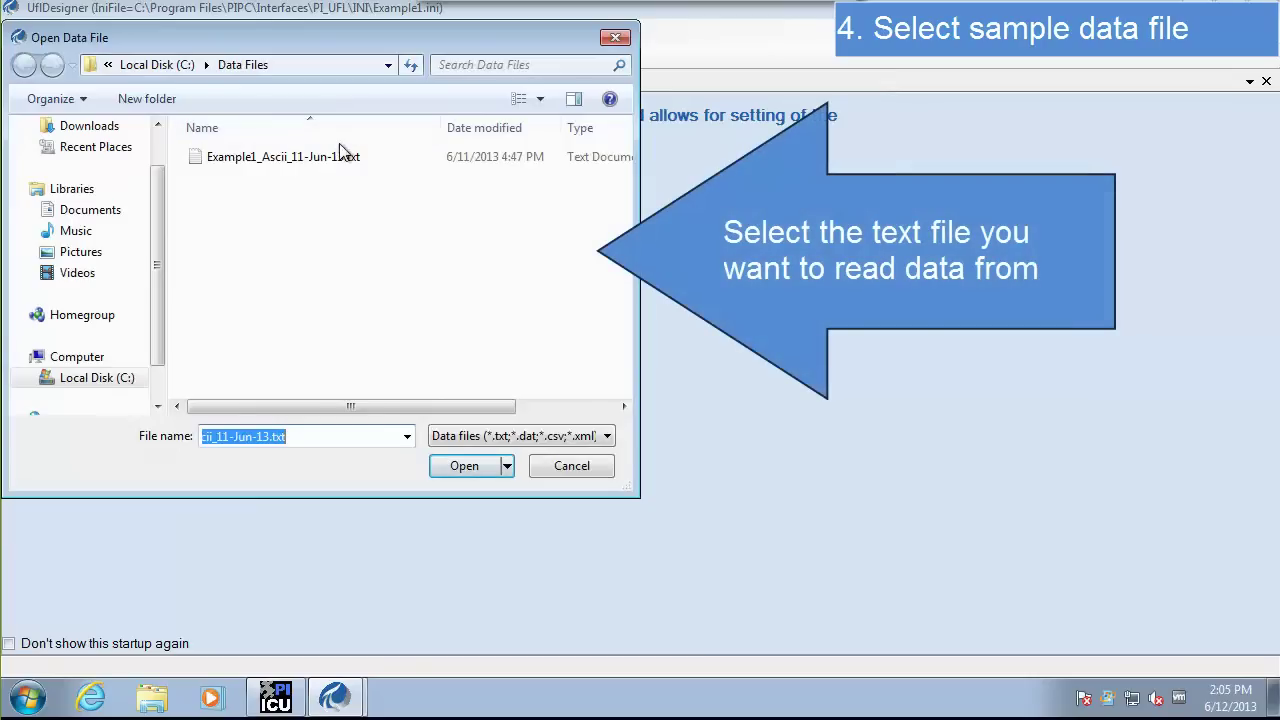
pyautogui.click(334, 161)
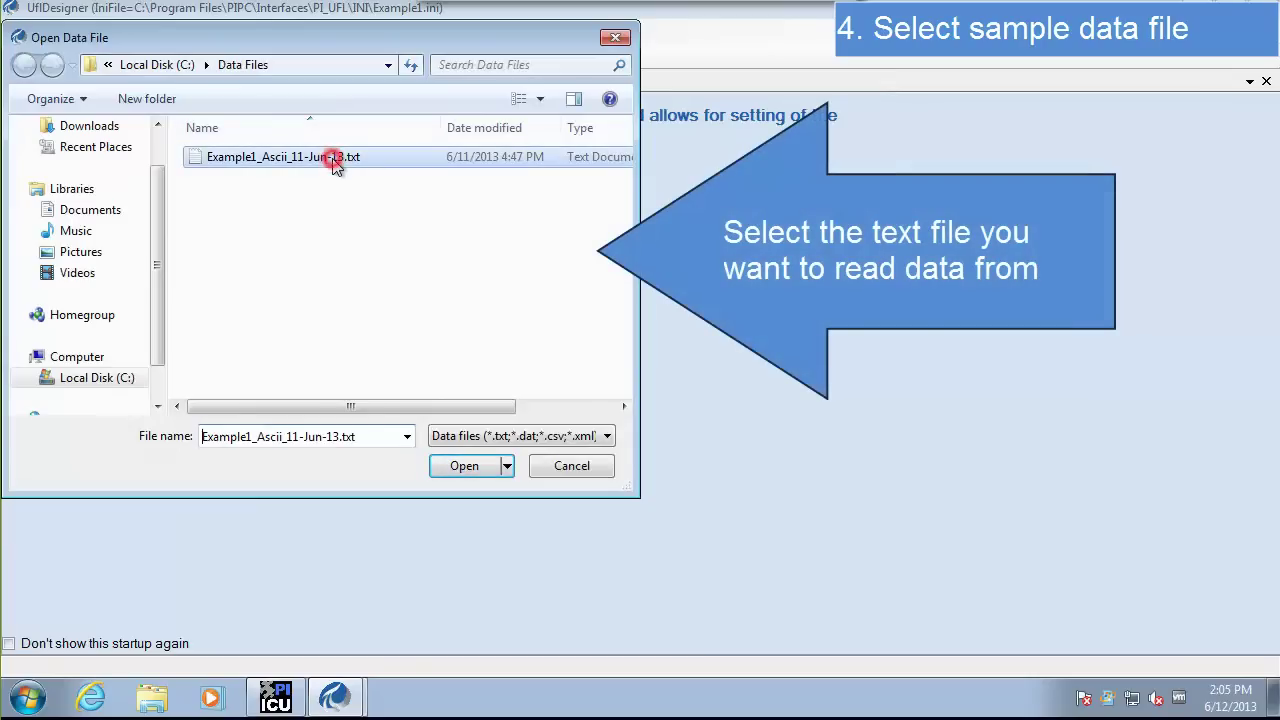
pyautogui.click(463, 466)
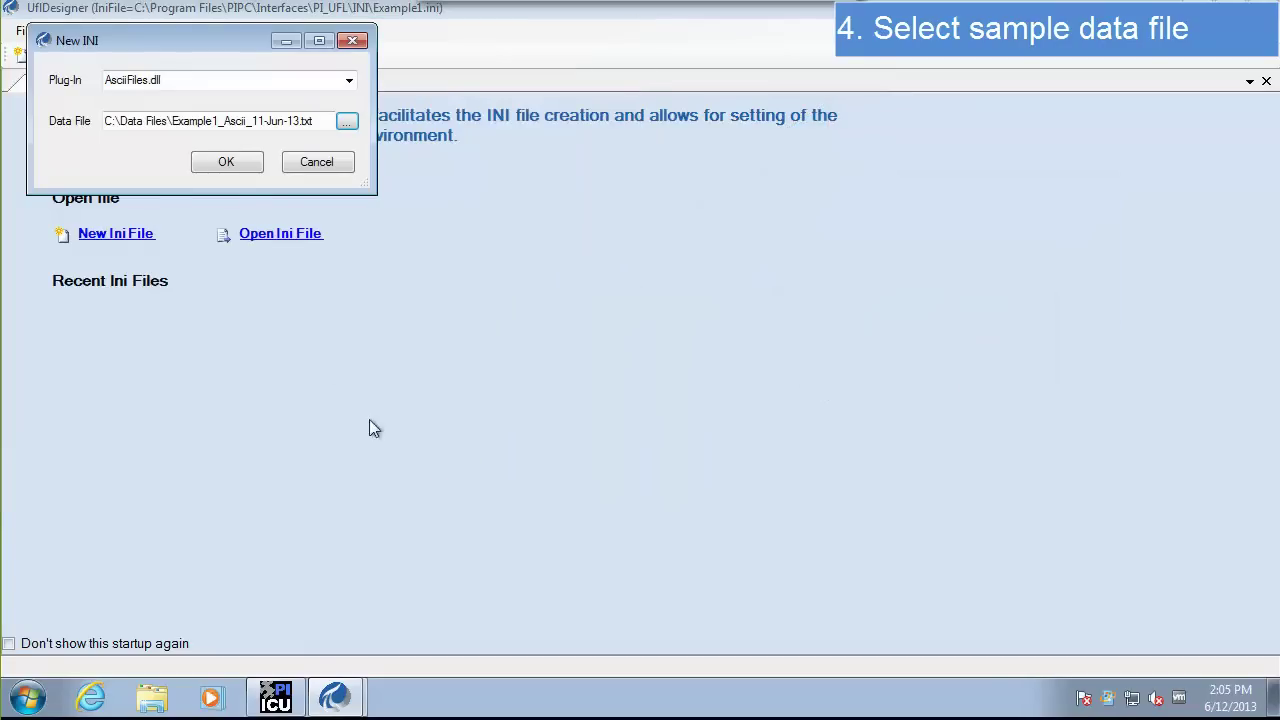
pyautogui.click(242, 175)
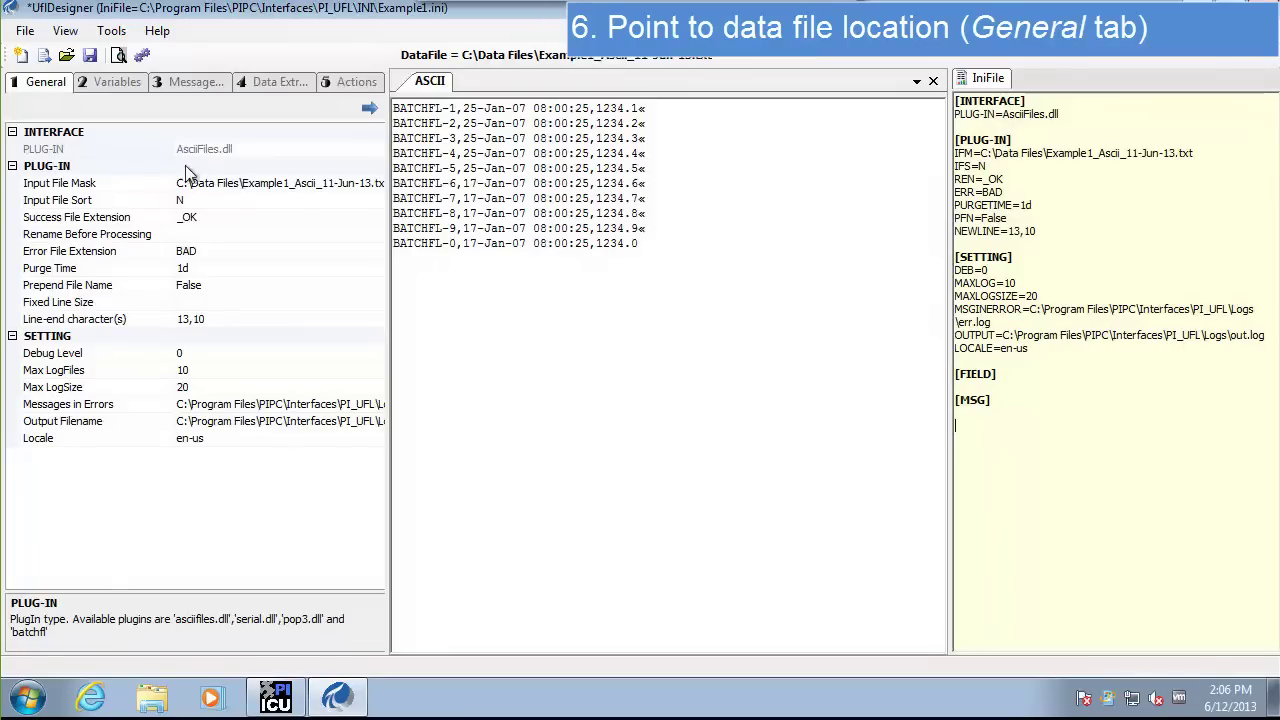
# Step: Change the Input File Mask to C:\Data Files\*.txt and advance to the Variables page
pyautogui.click(130, 186)
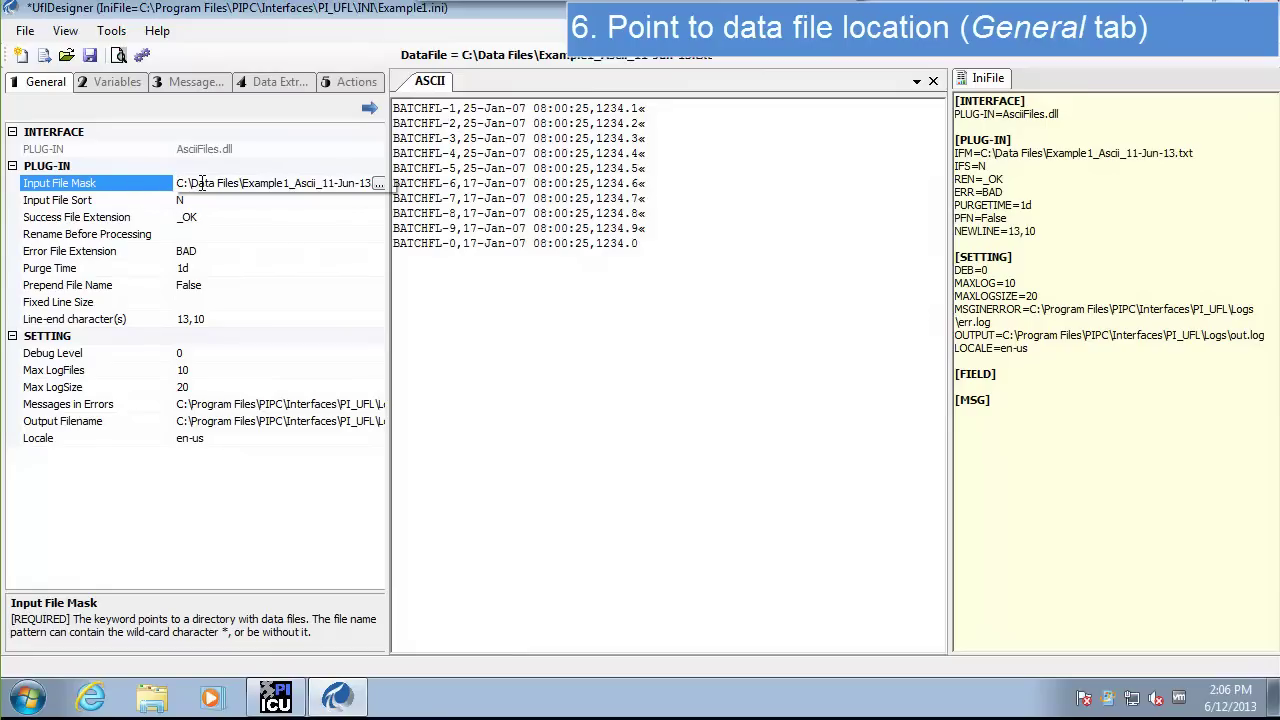
pyautogui.click(250, 183)
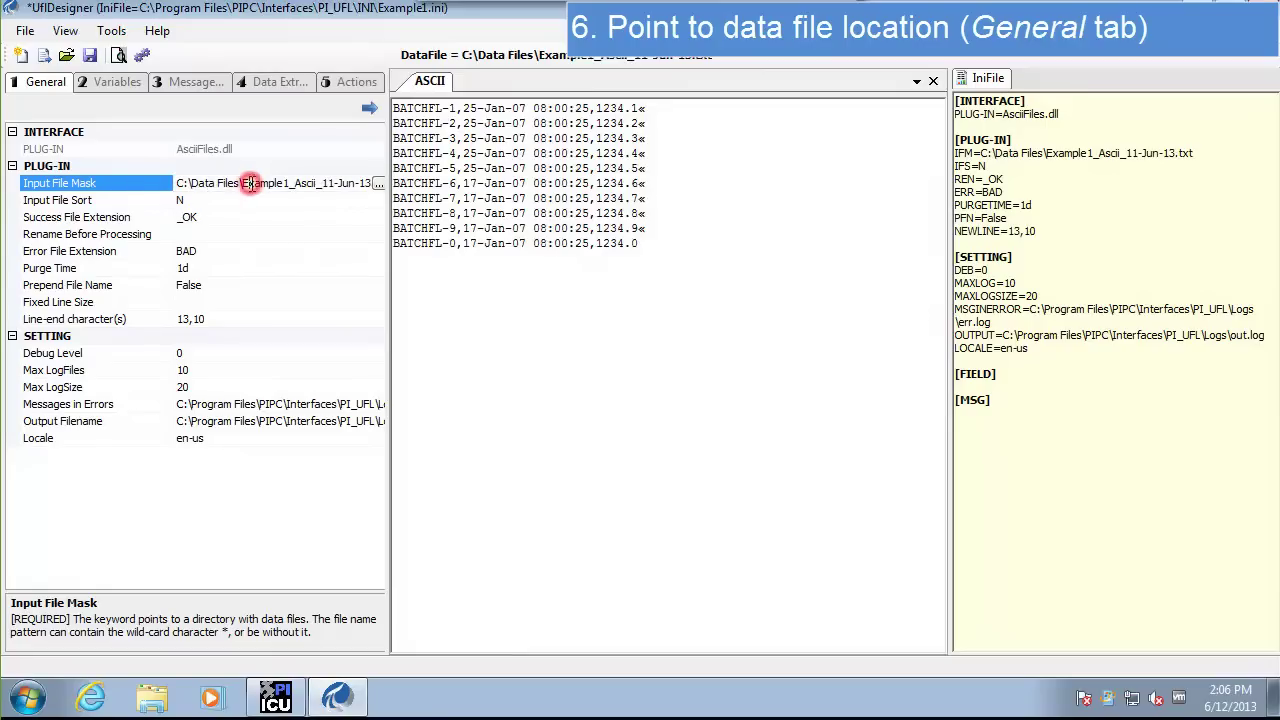
pyautogui.moveTo(243, 183); pyautogui.dragTo(358, 128)
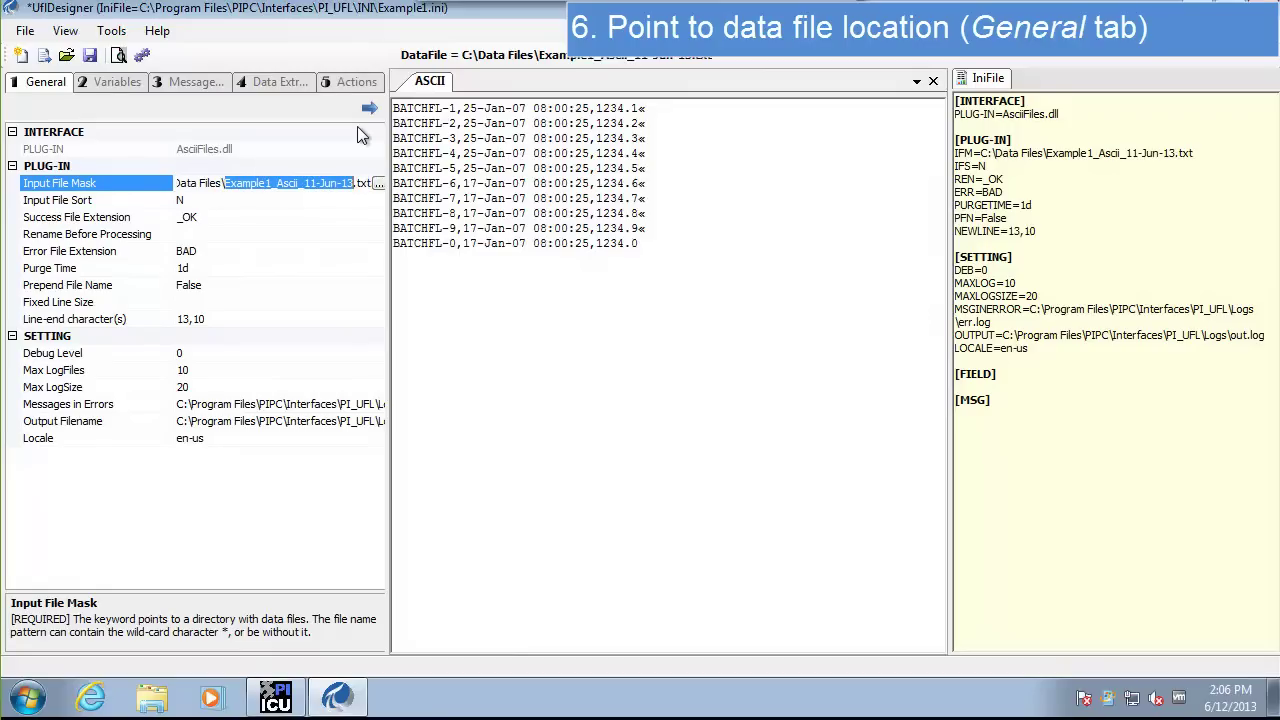
pyautogui.write('*')
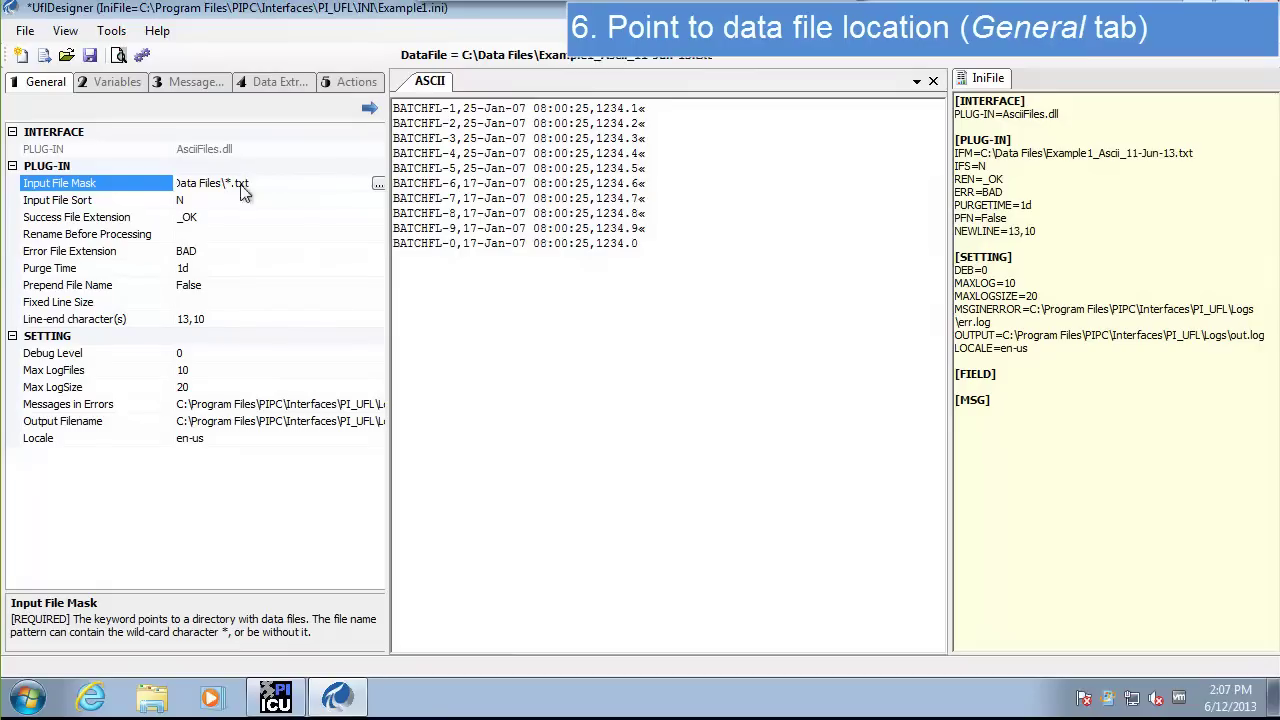
pyautogui.click(142, 202)
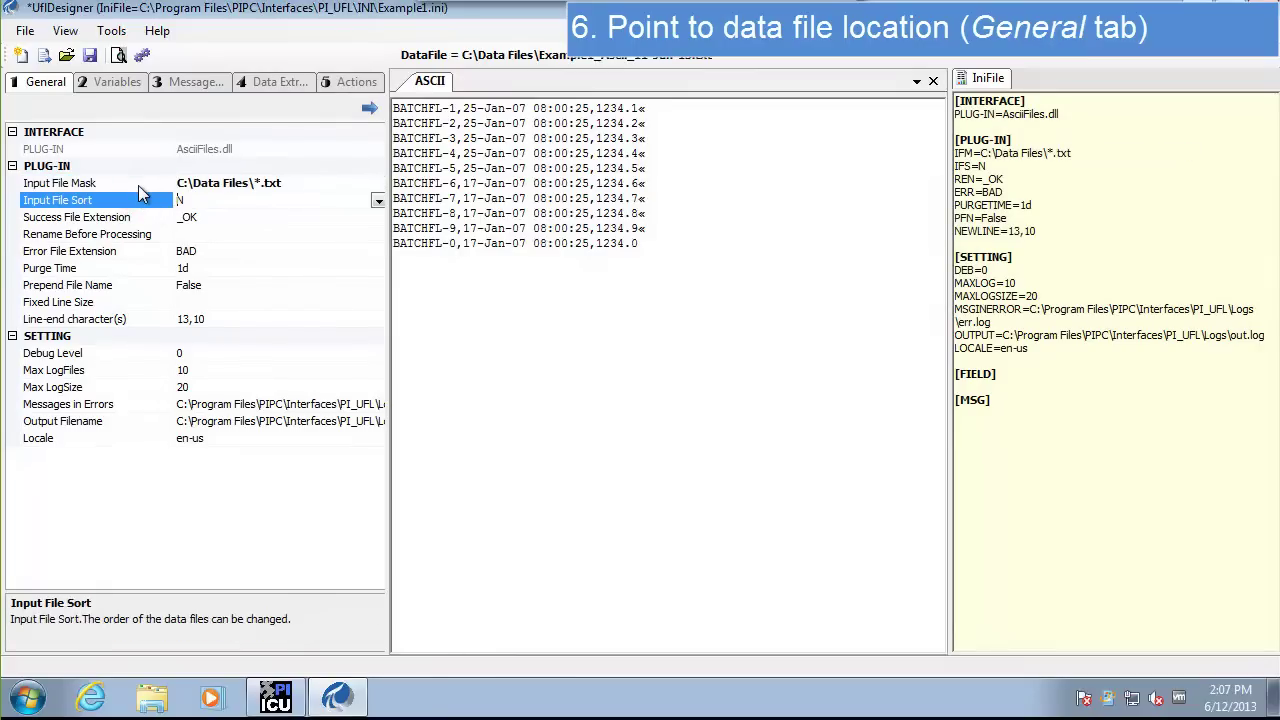
pyautogui.click(138, 184)
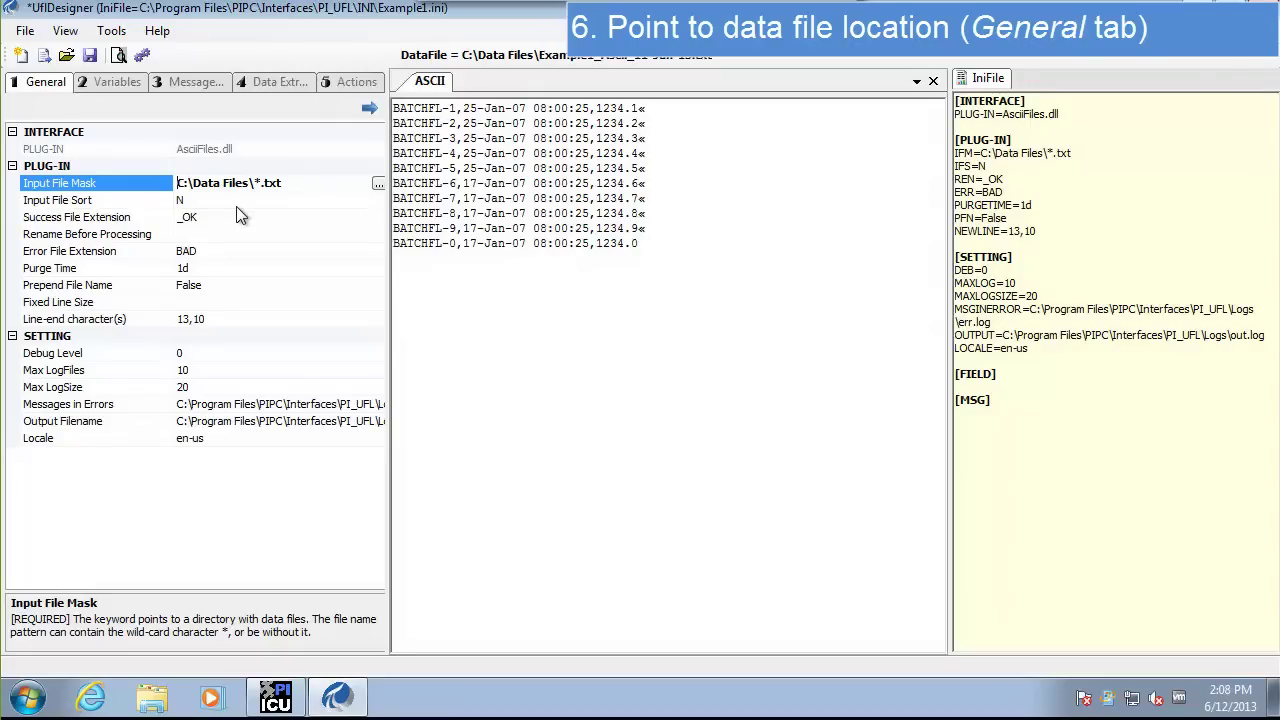
pyautogui.click(371, 110)
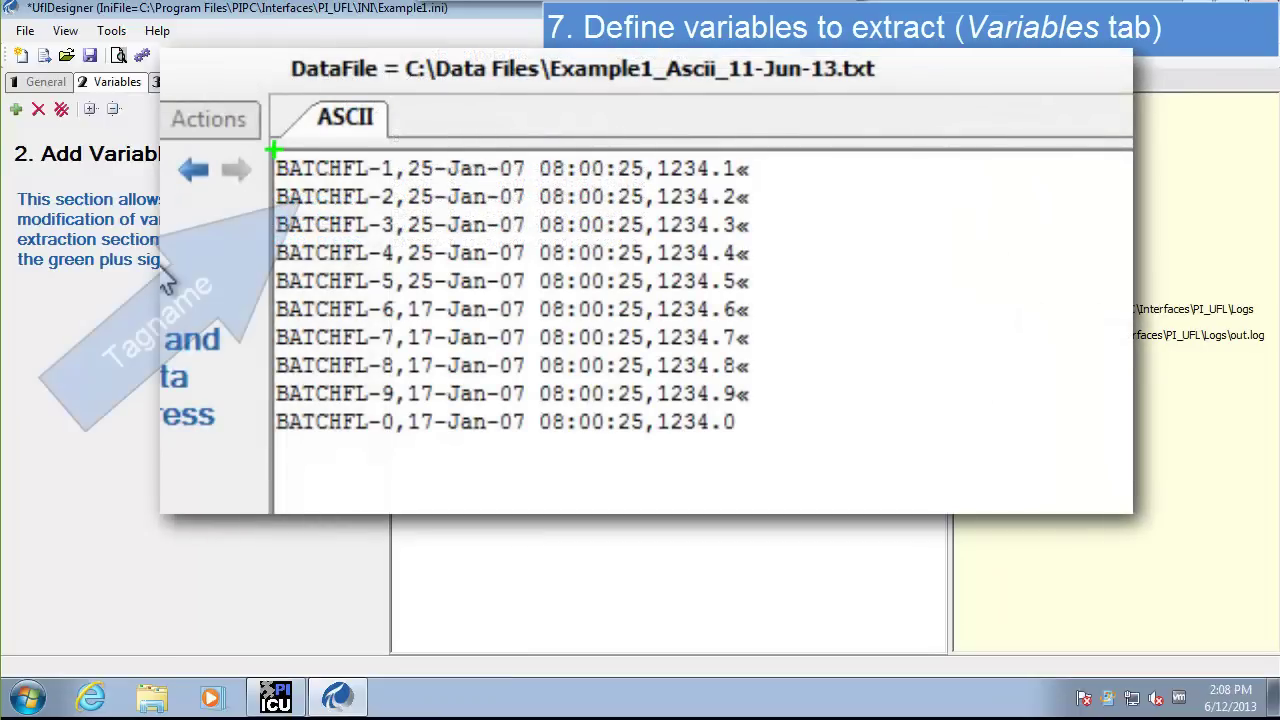
pyautogui.moveTo(424, 180); pyautogui.dragTo(646, 170)
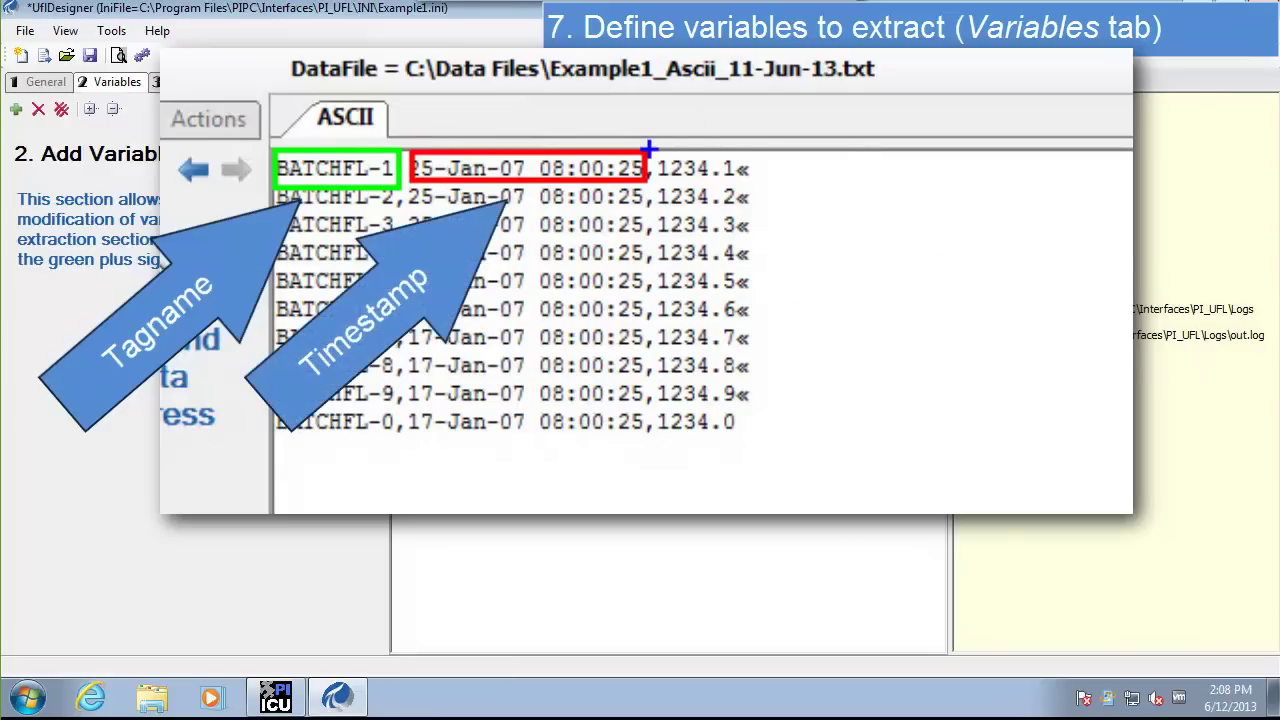
pyautogui.moveTo(652, 148); pyautogui.dragTo(740, 185)
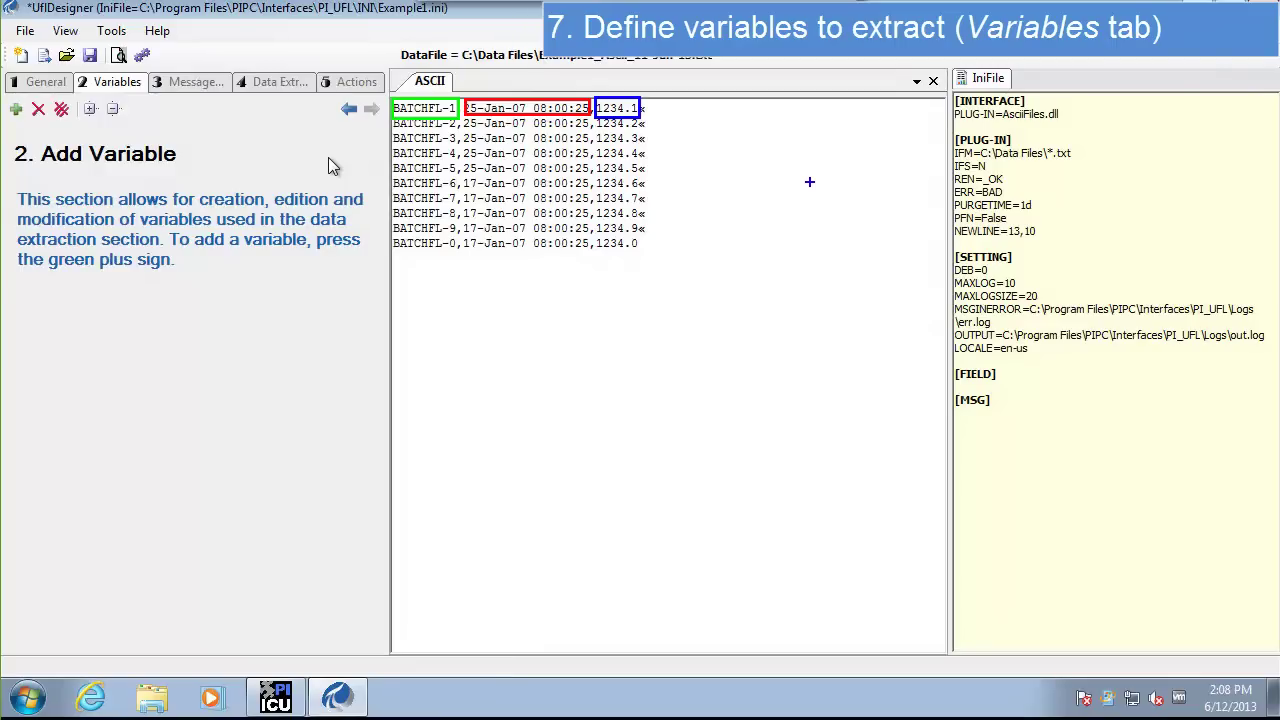
# Step: Add FIELD(1) named Tagname with String data type, then add a second variable FIELD(2)
pyautogui.click(15, 110)
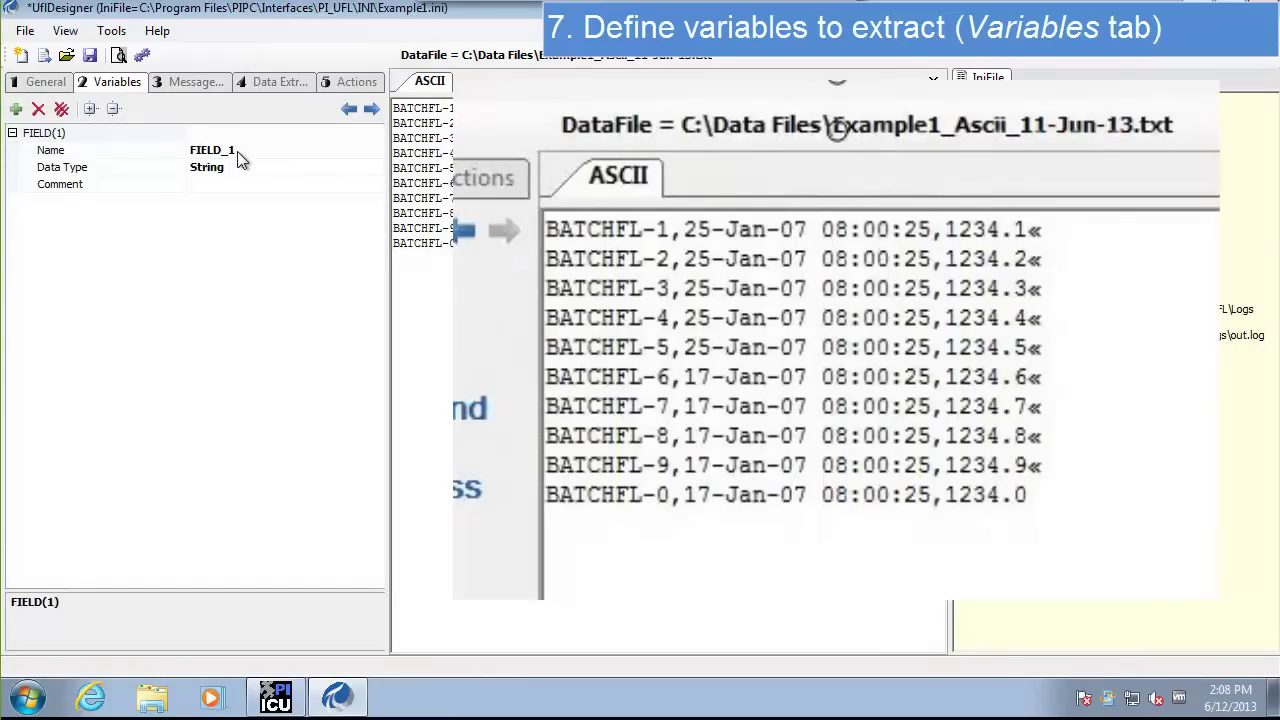
pyautogui.click(238, 151)
pyautogui.write('Tagname')
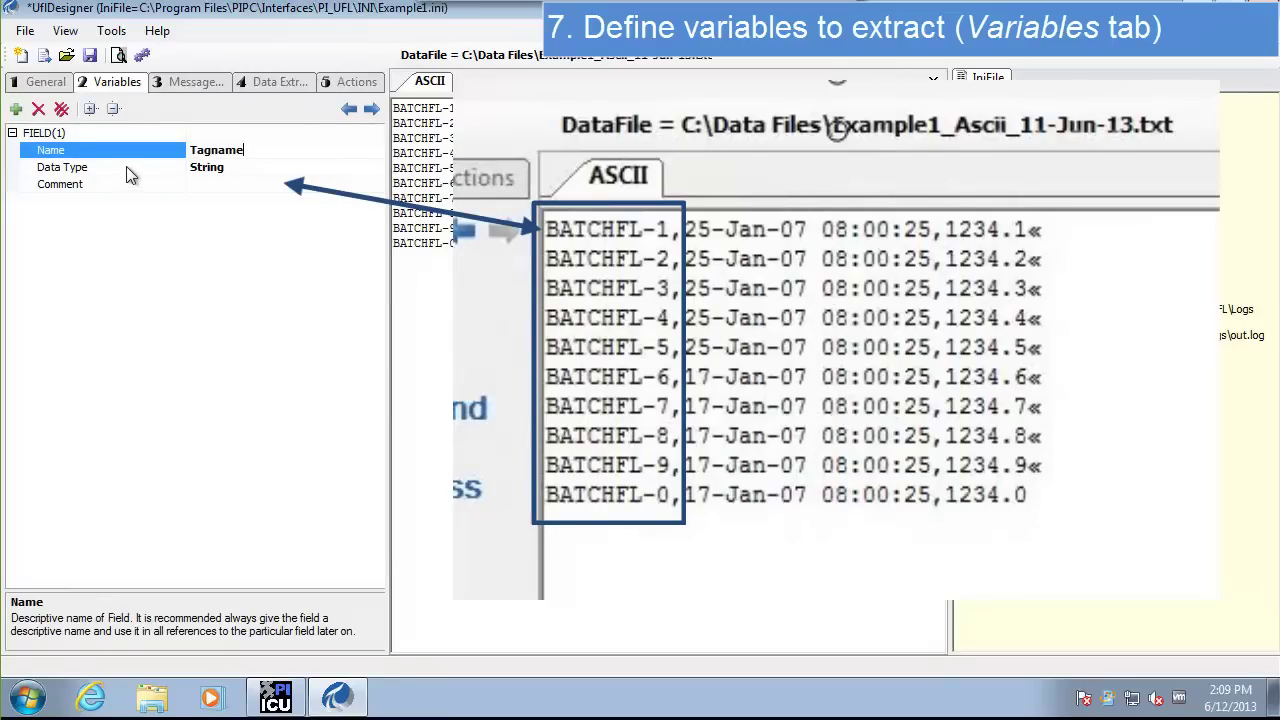
pyautogui.click(127, 170)
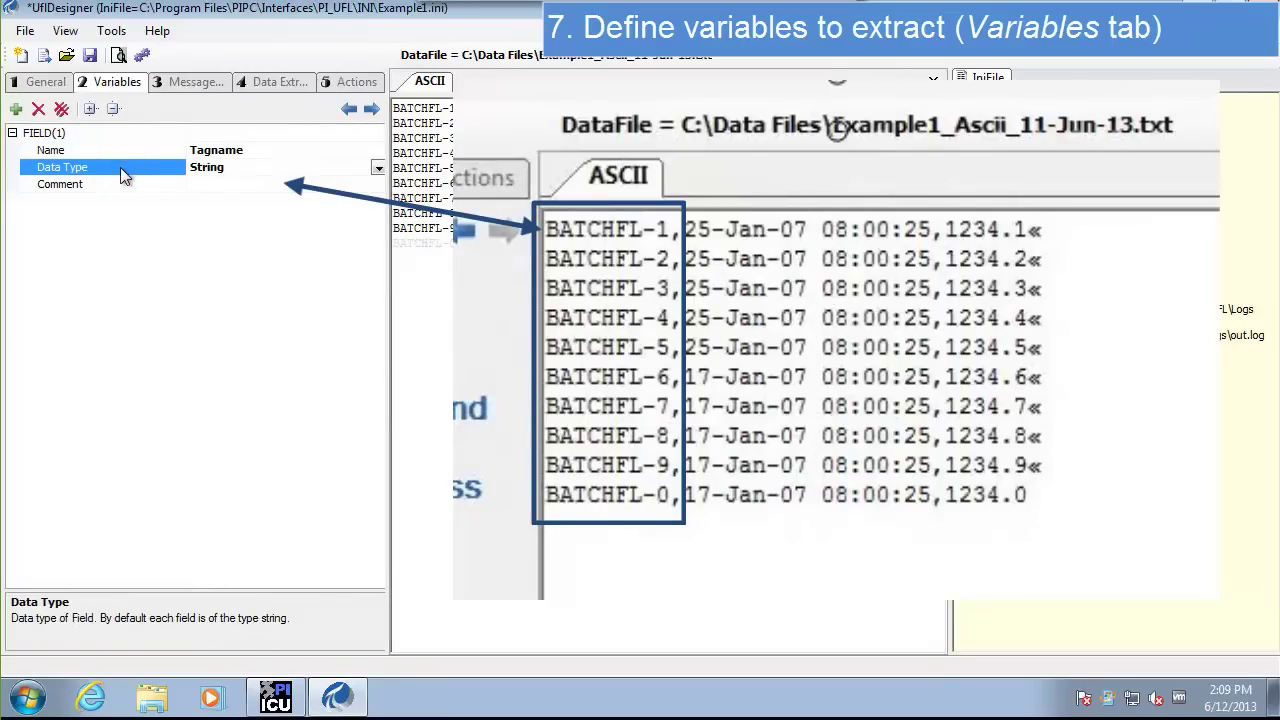
pyautogui.click(378, 170)
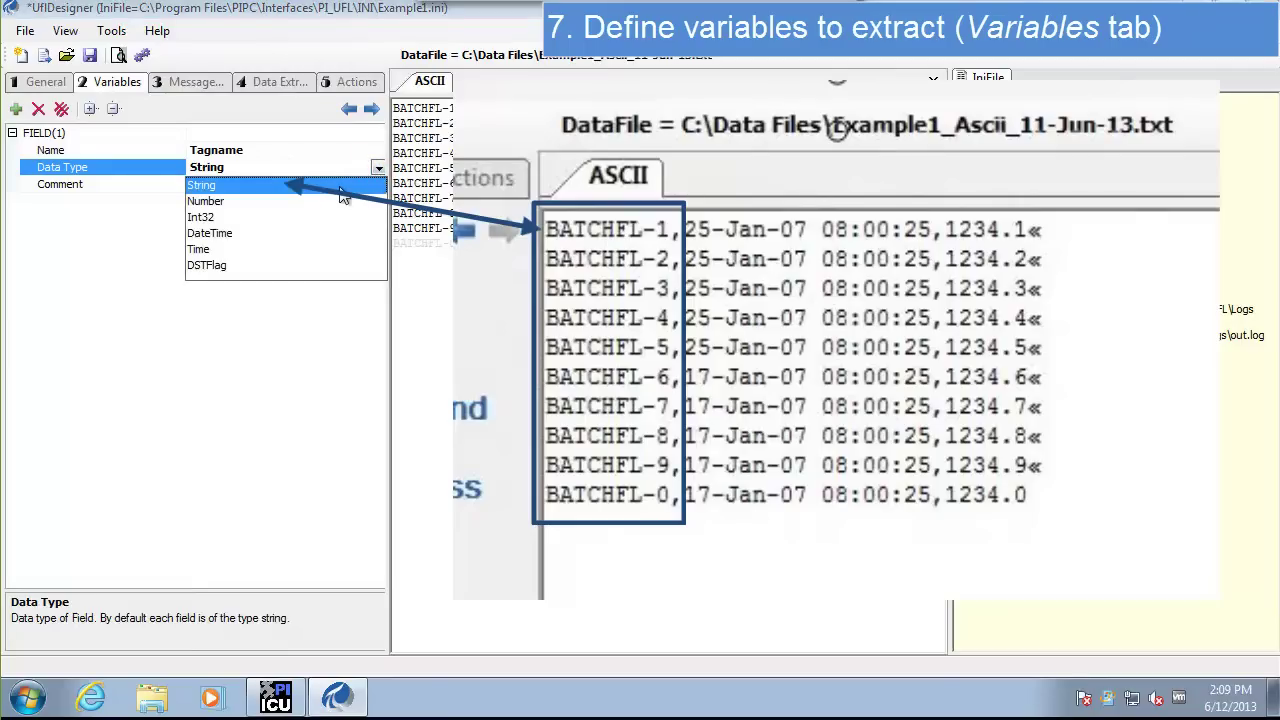
pyautogui.click(338, 188)
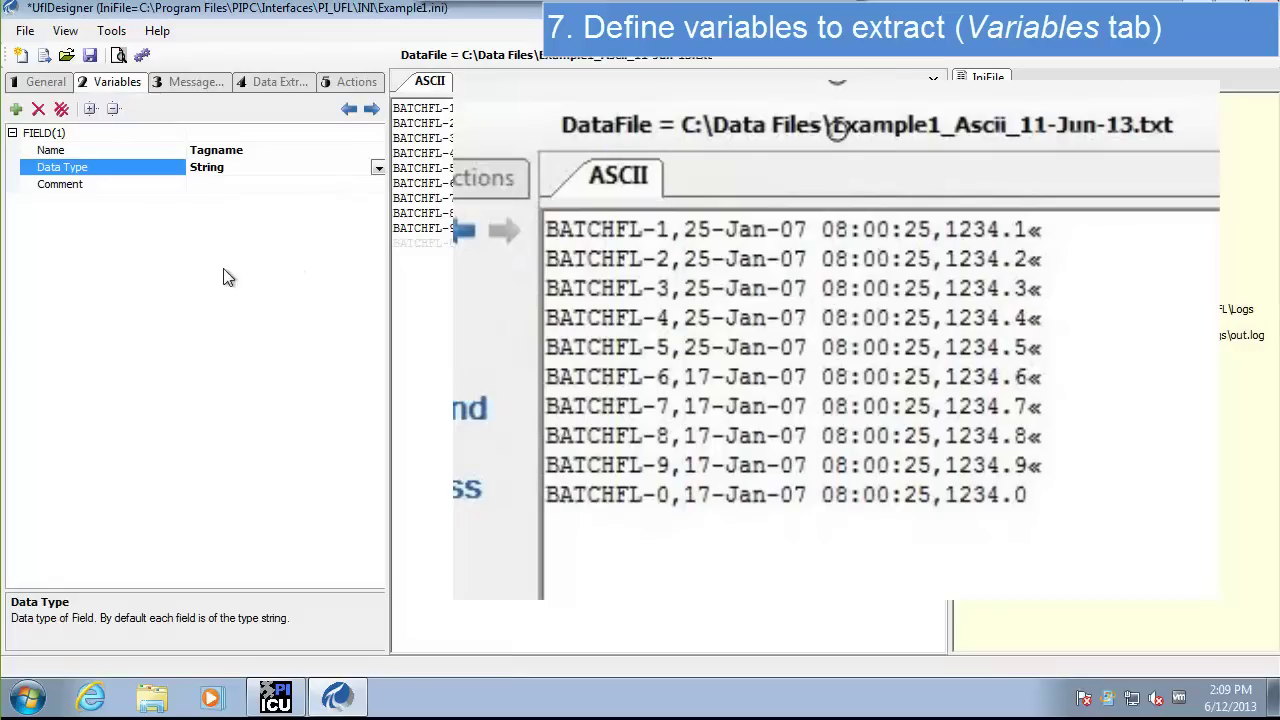
pyautogui.click(15, 111)
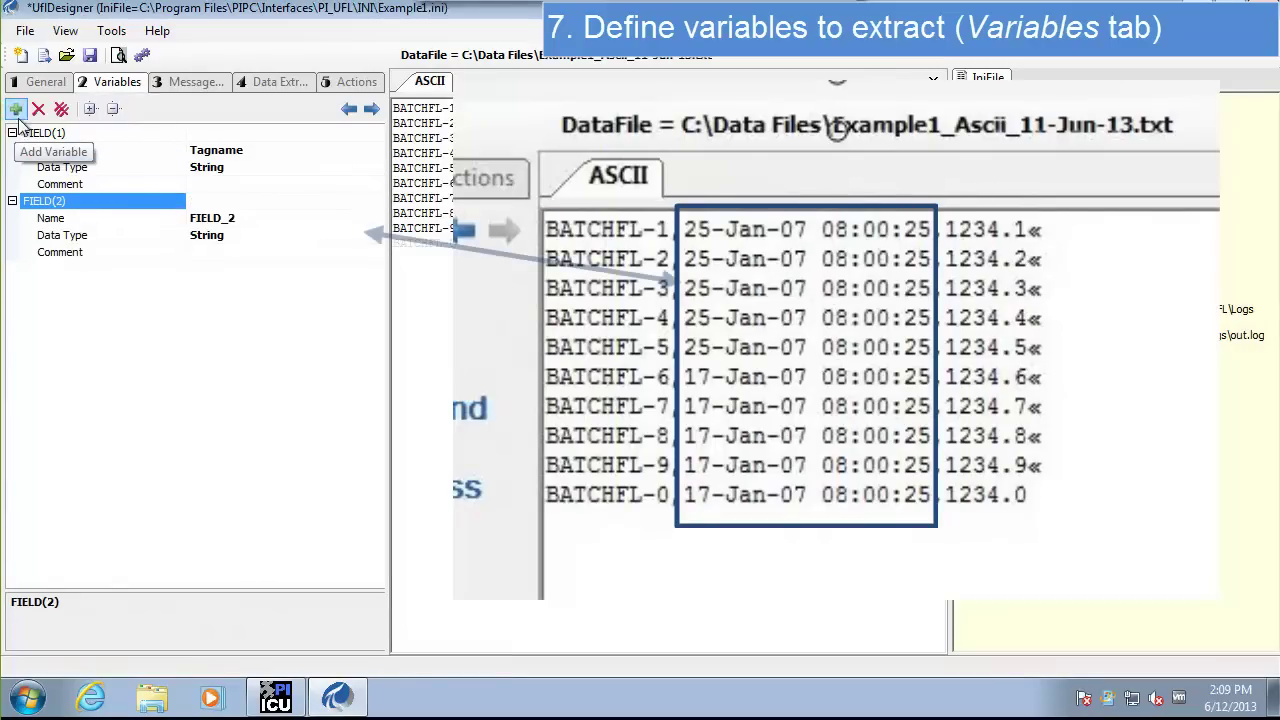
pyautogui.click(243, 218)
# Step: Name FIELD(2) Timestamp, type DateTime, with date format dd-MMM-yy hh:mm:ss
pyautogui.click(243, 218)
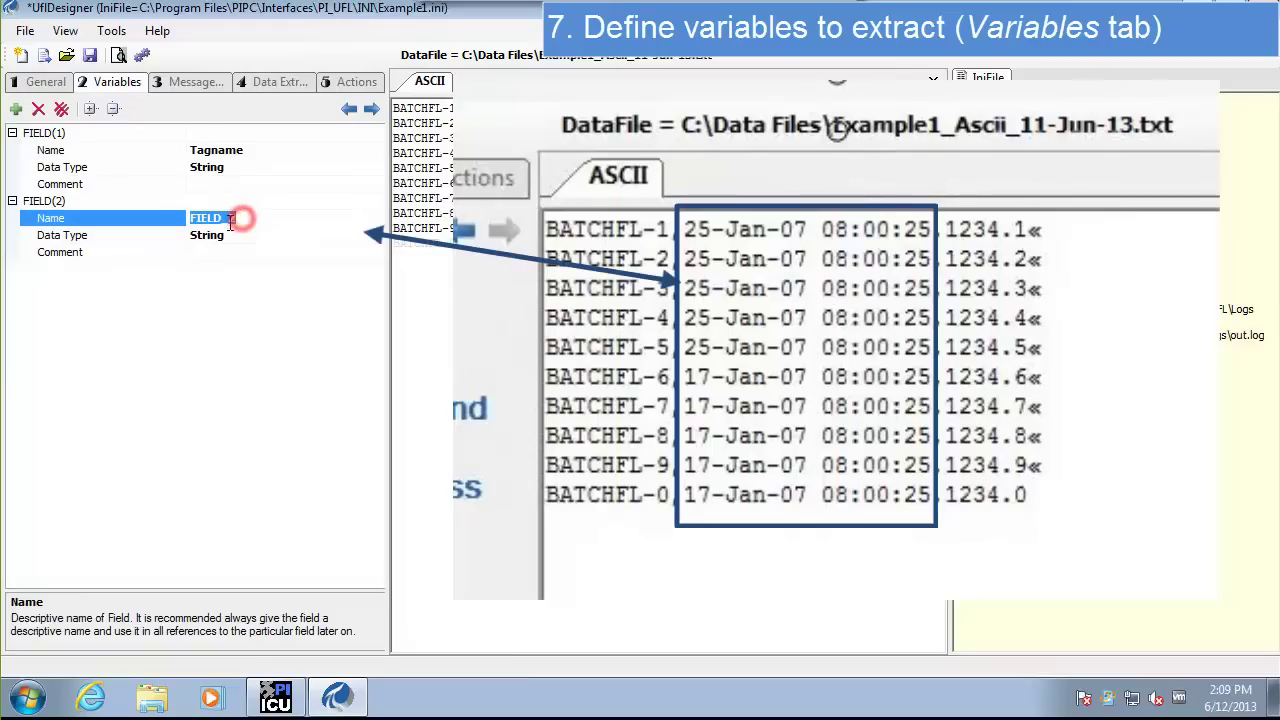
pyautogui.write('T')
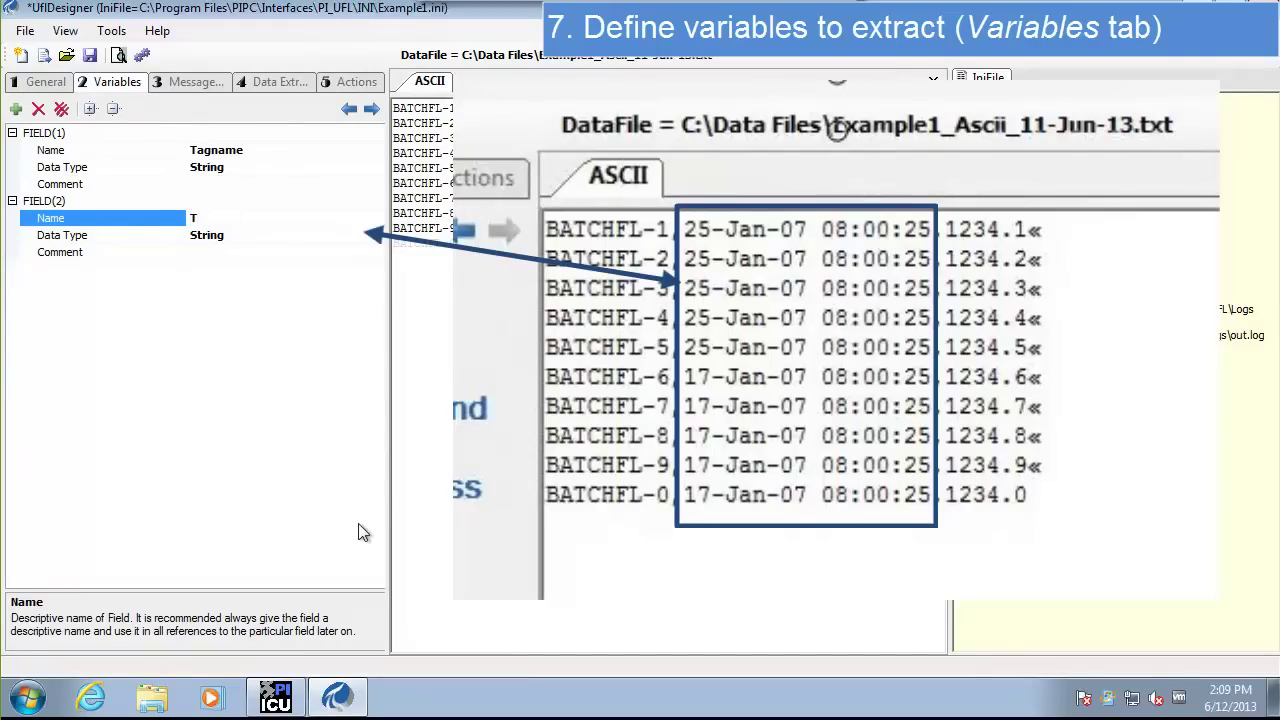
pyautogui.write('imestamp')
pyautogui.press('Return')
pyautogui.click(102, 240)
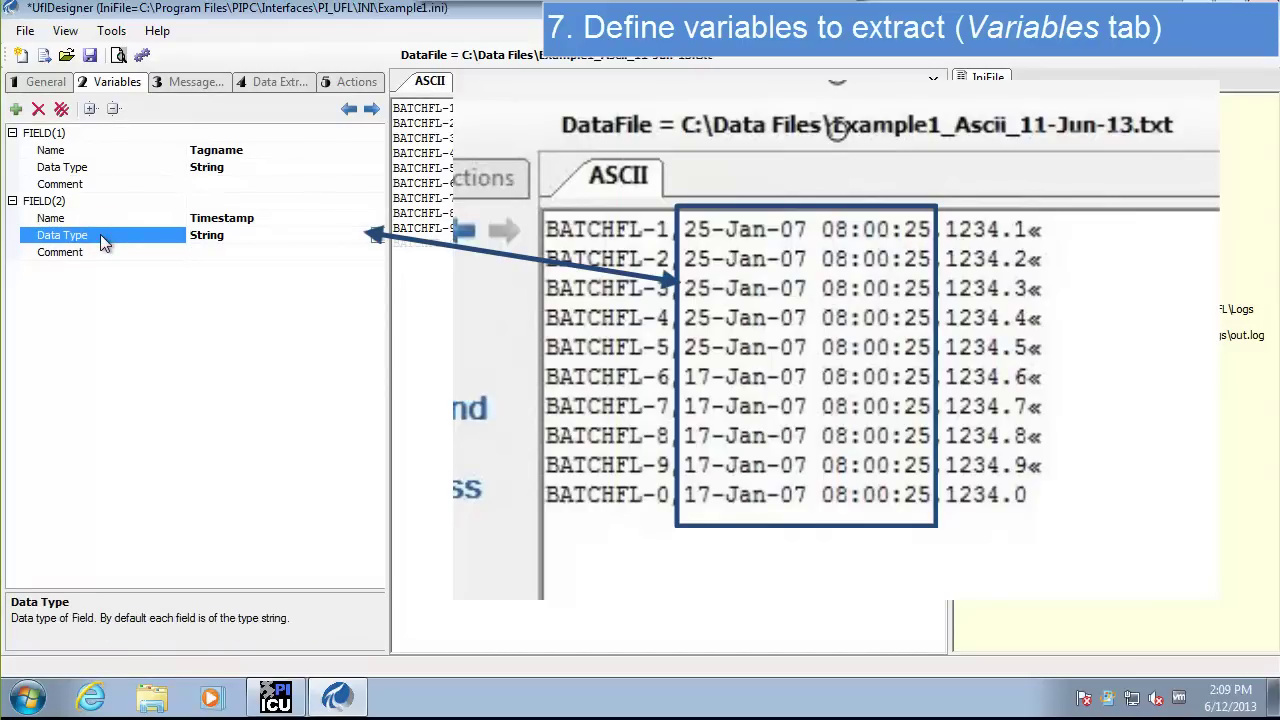
pyautogui.click(376, 240)
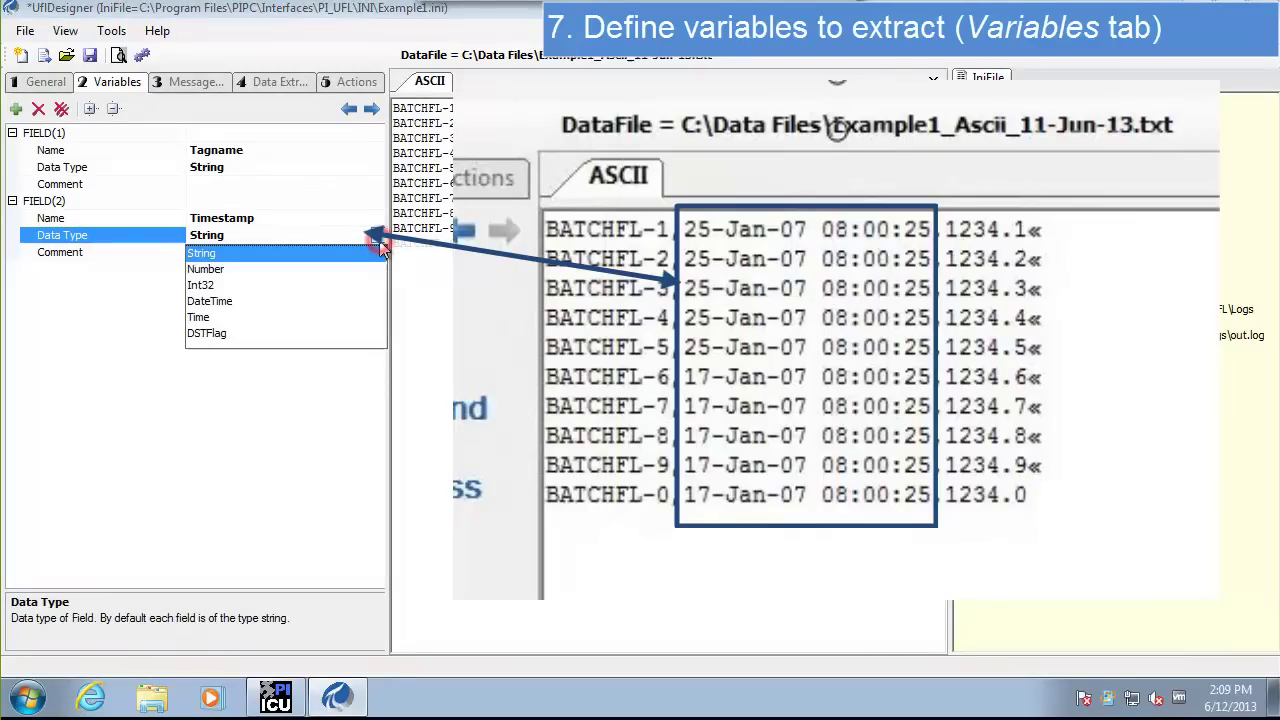
pyautogui.click(226, 301)
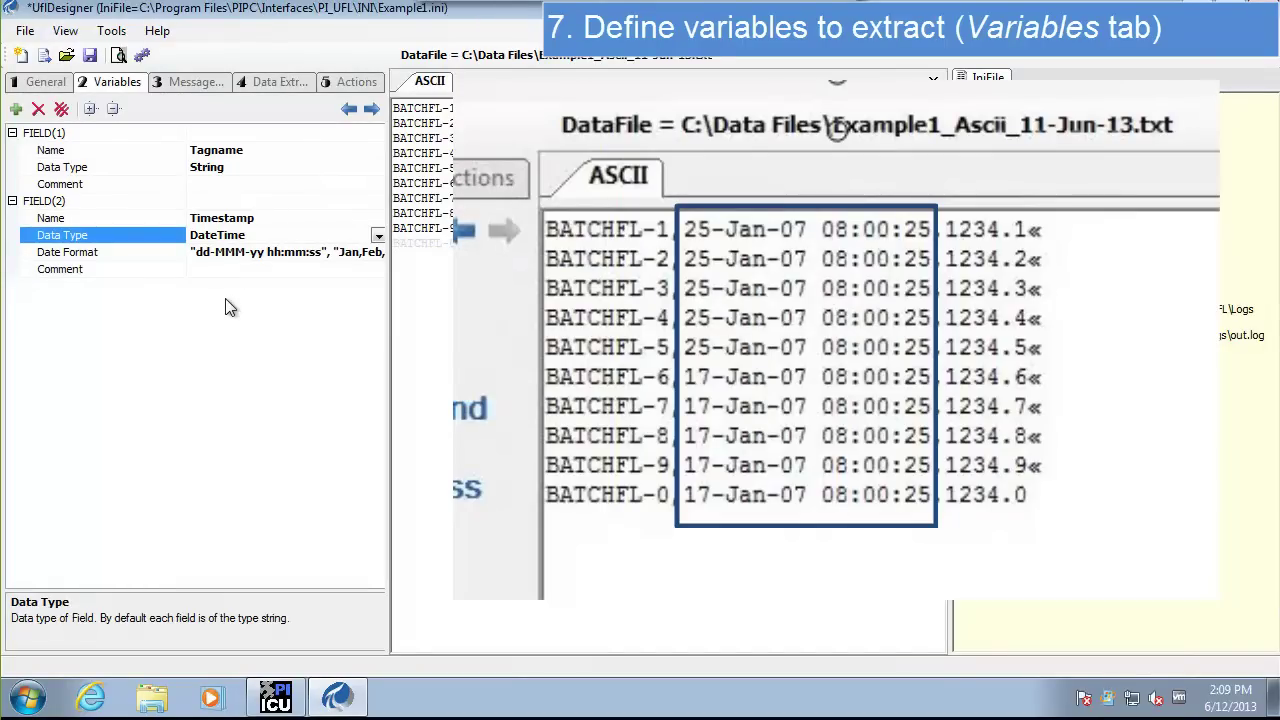
pyautogui.click(117, 257)
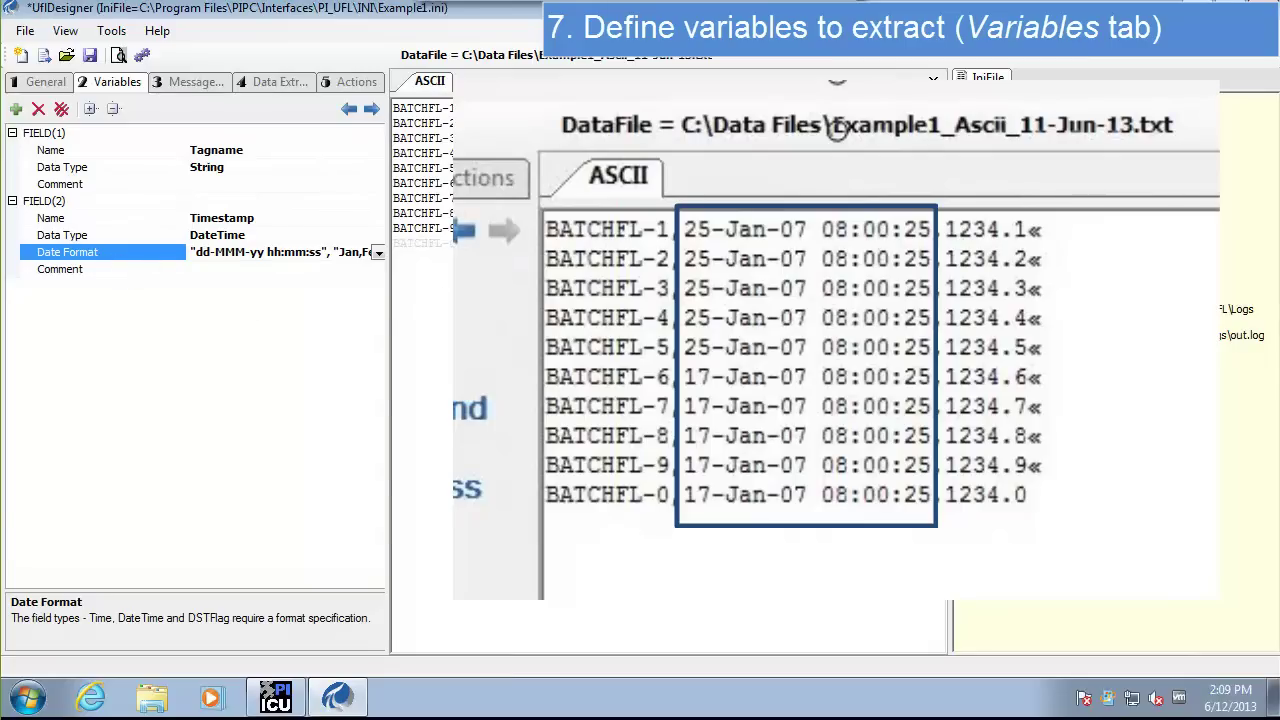
pyautogui.click(377, 254)
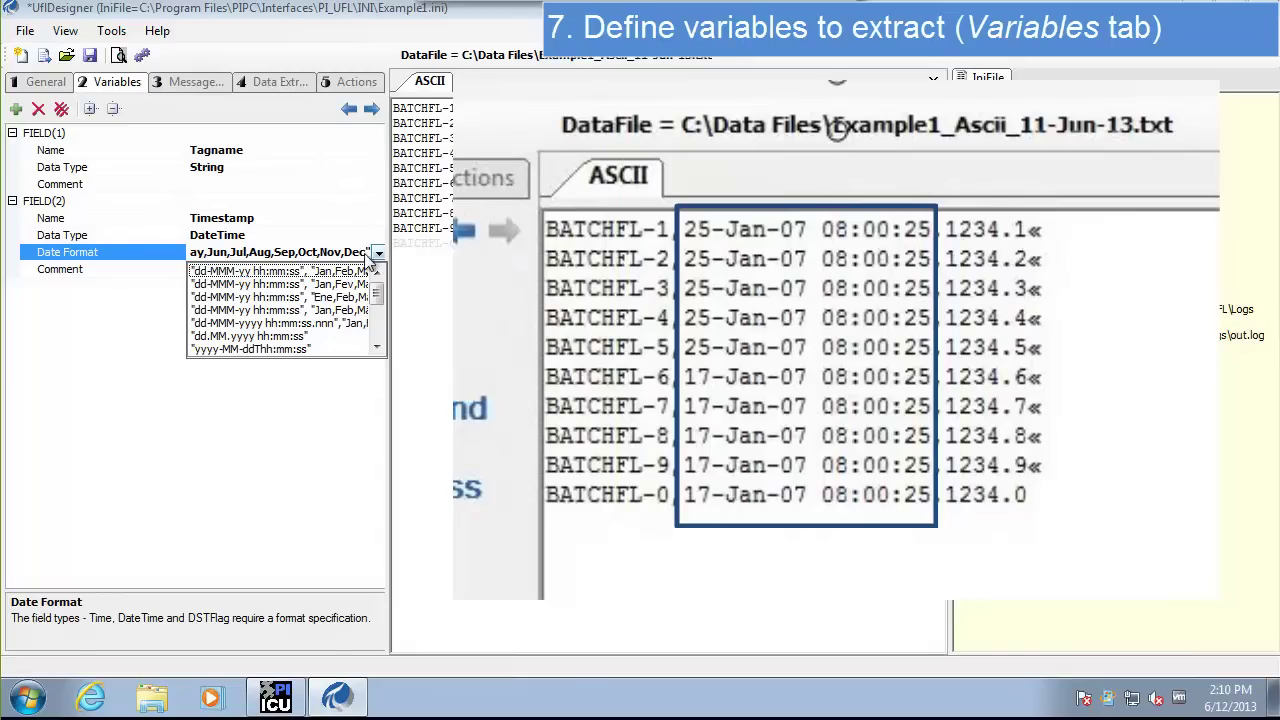
pyautogui.click(119, 332)
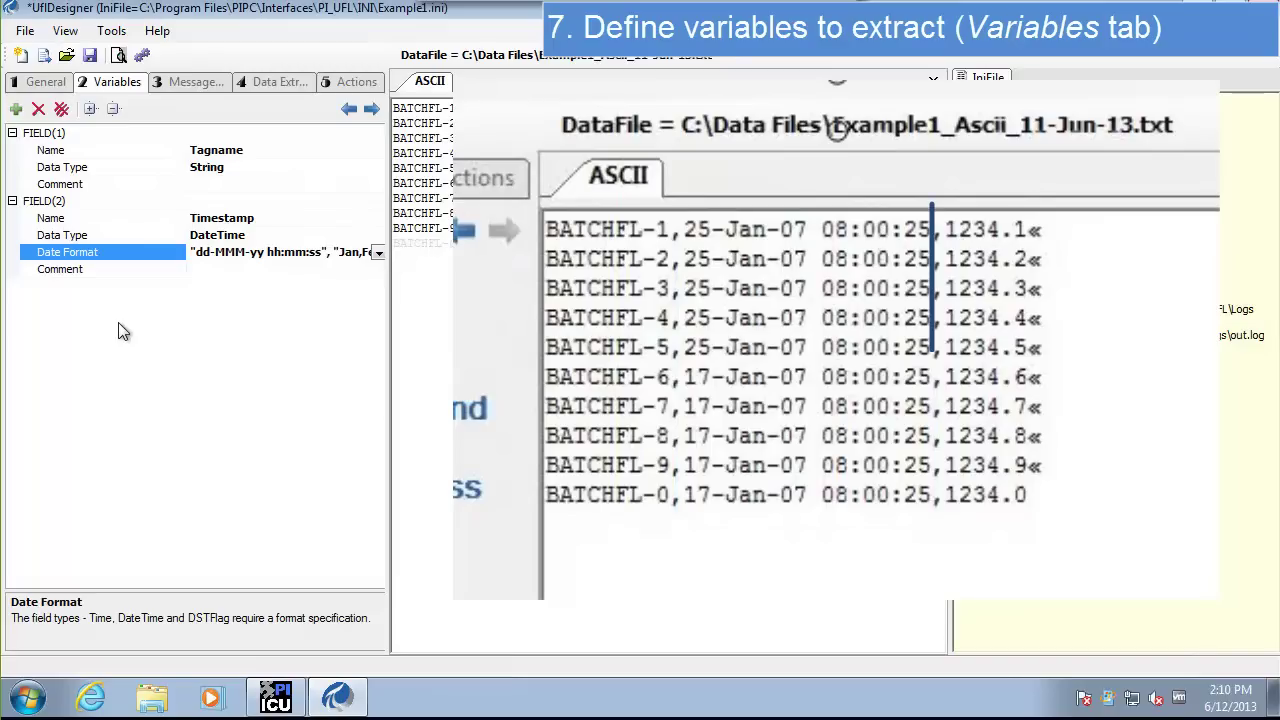
# Step: Add FIELD(3), name it Value, and set its data type to Number
pyautogui.click(16, 109)
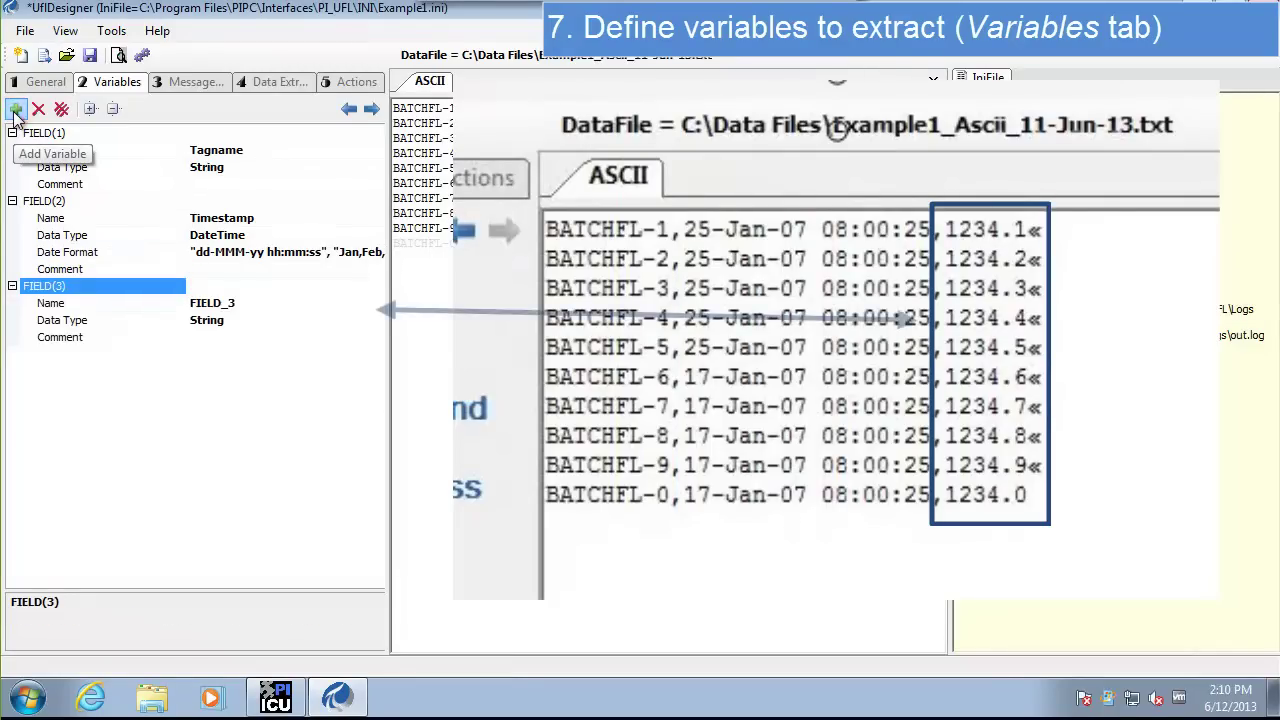
pyautogui.click(241, 305)
pyautogui.write('V')
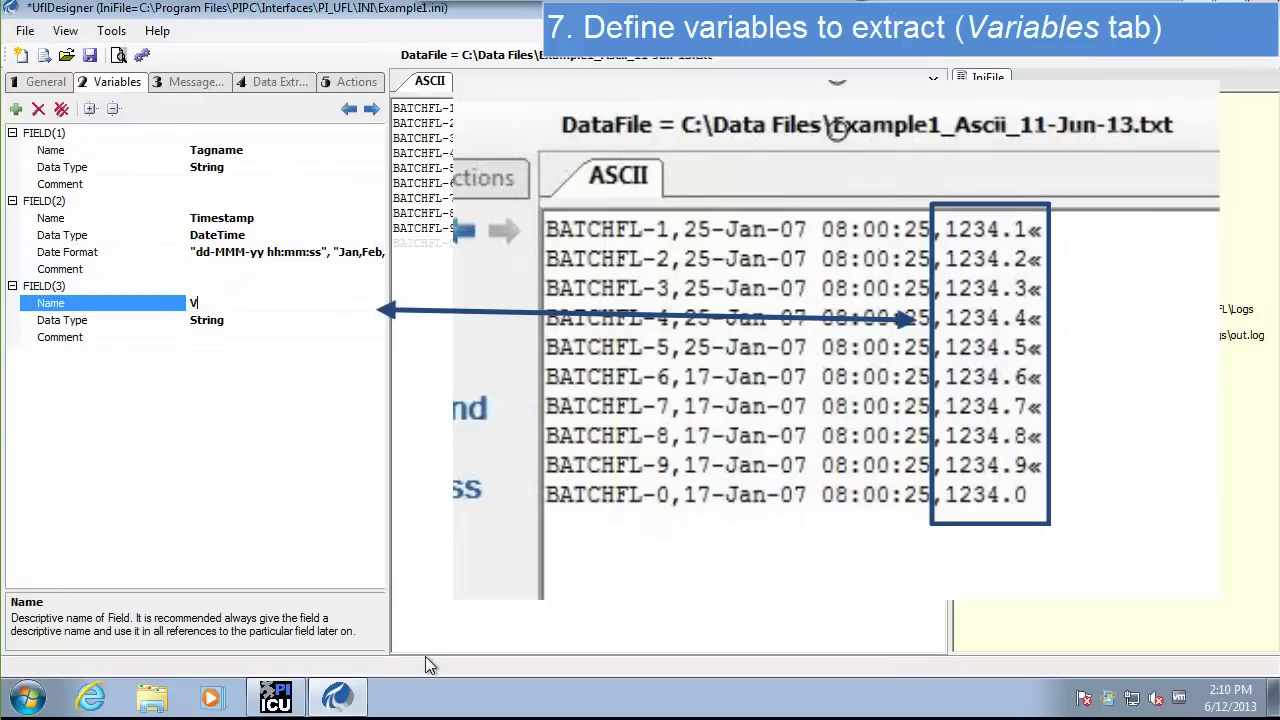
pyautogui.write('alue')
pyautogui.click(130, 322)
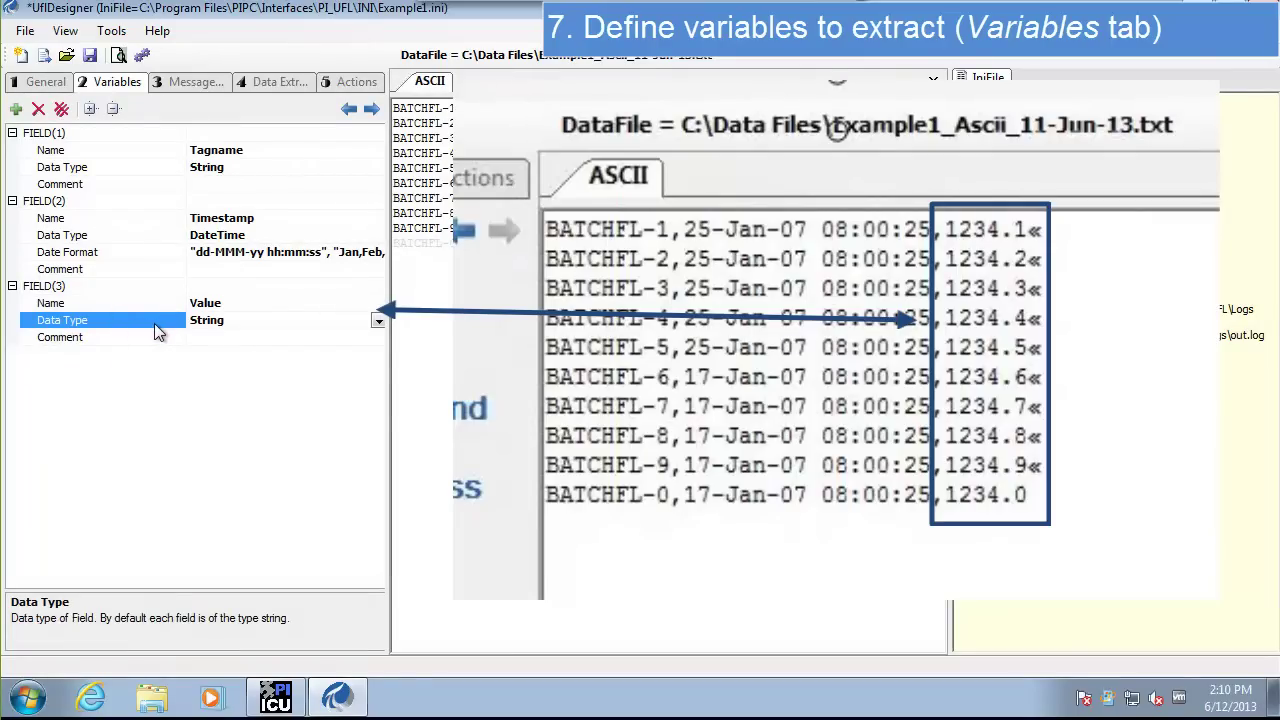
pyautogui.click(378, 321)
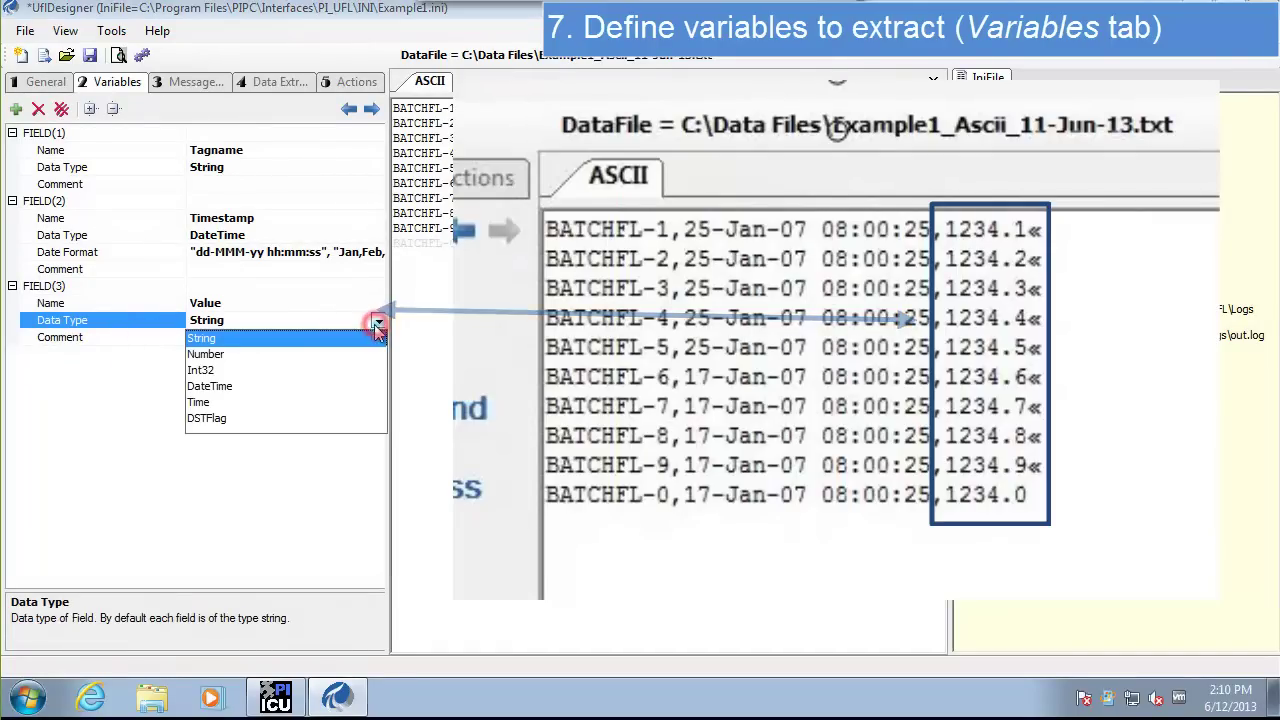
pyautogui.click(221, 355)
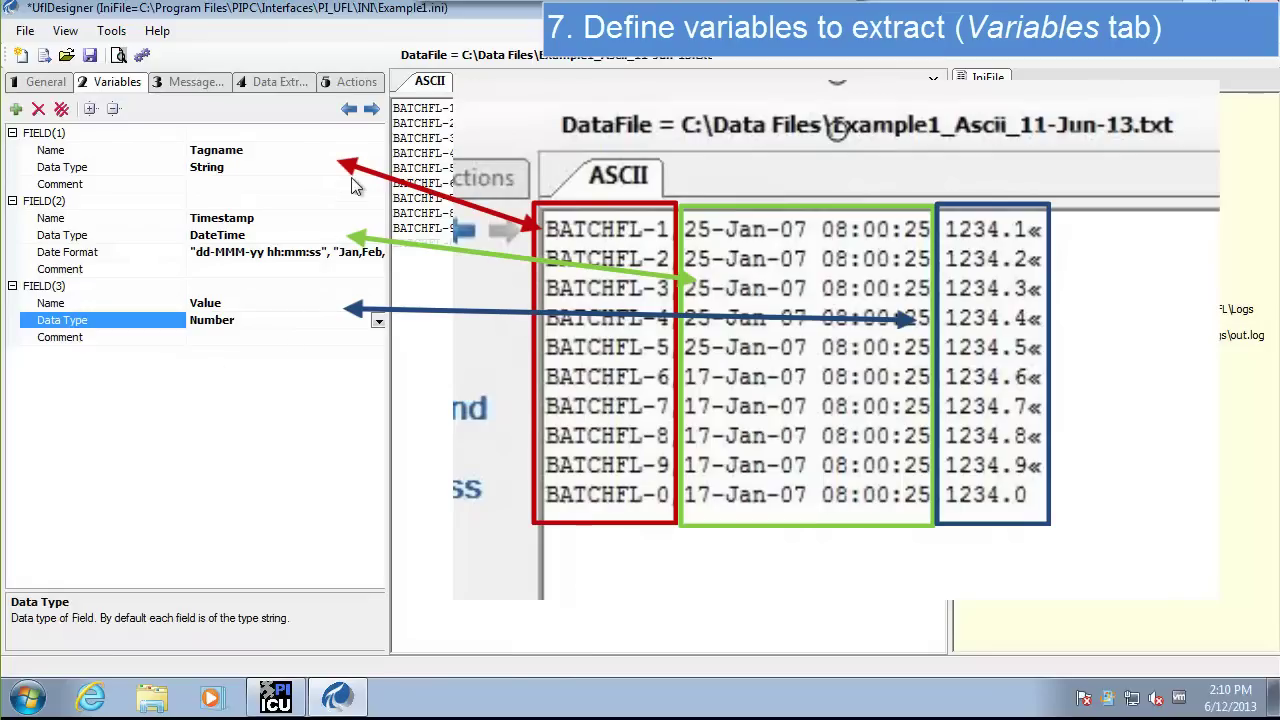
# Step: Advance from the three defined variables to the Add Message Type page
pyautogui.click(372, 112)
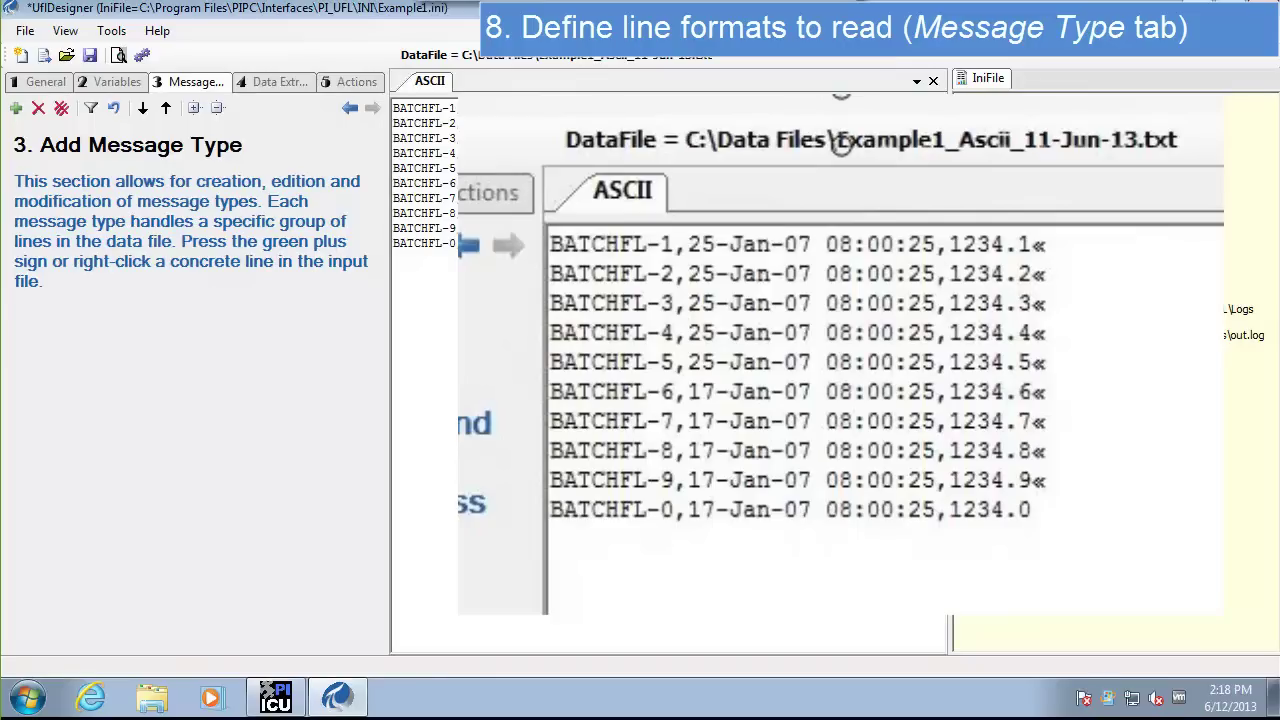
# Step: Add message type MSG(1) and name it Data
pyautogui.click(16, 110)
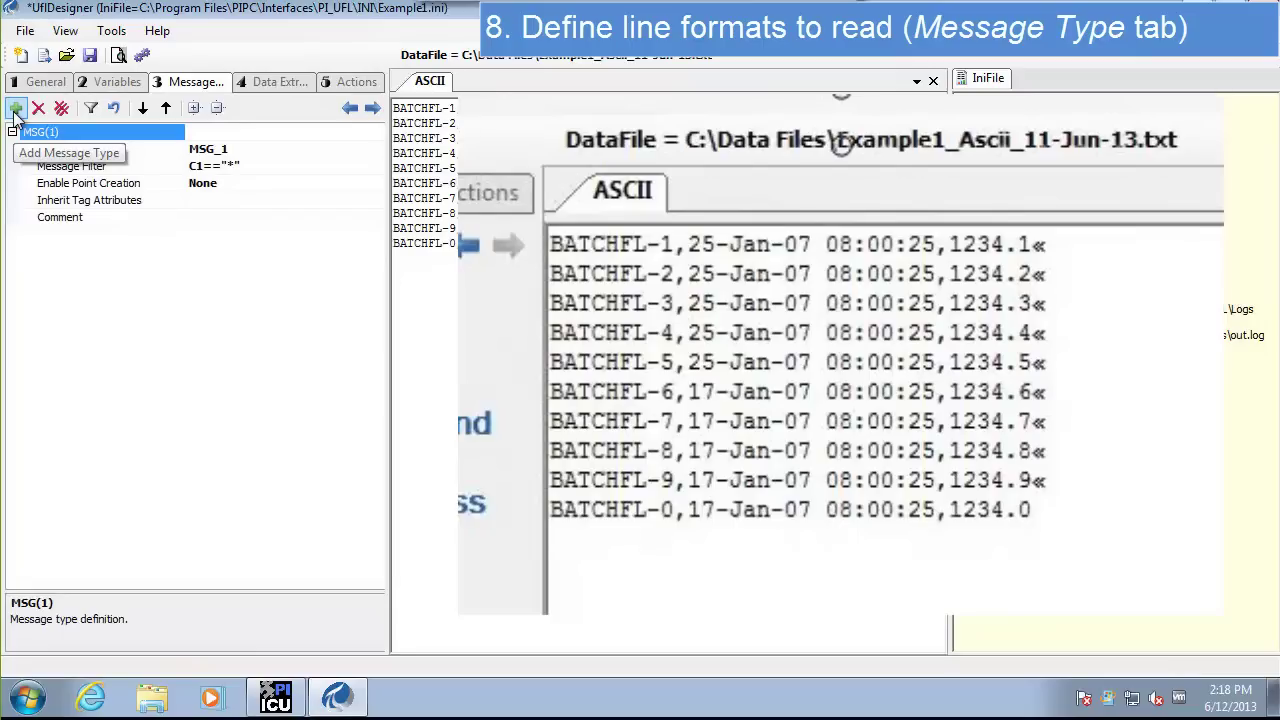
pyautogui.click(240, 150)
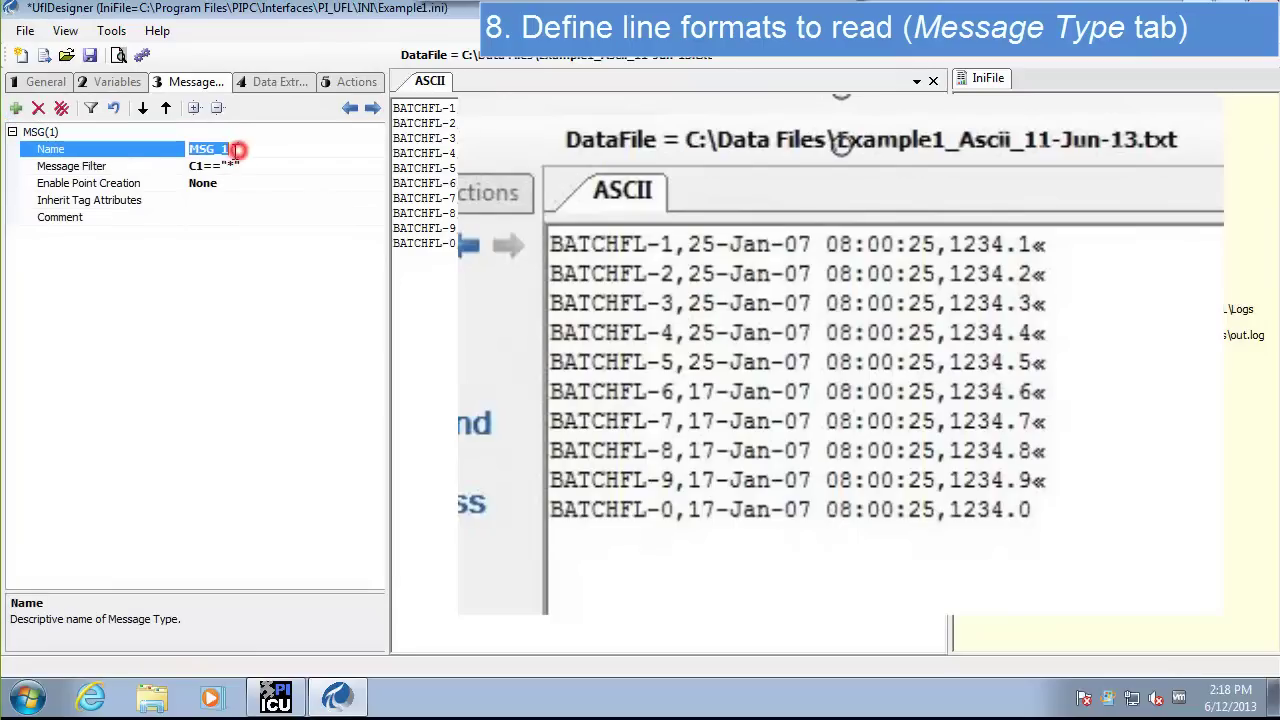
pyautogui.write('Data')
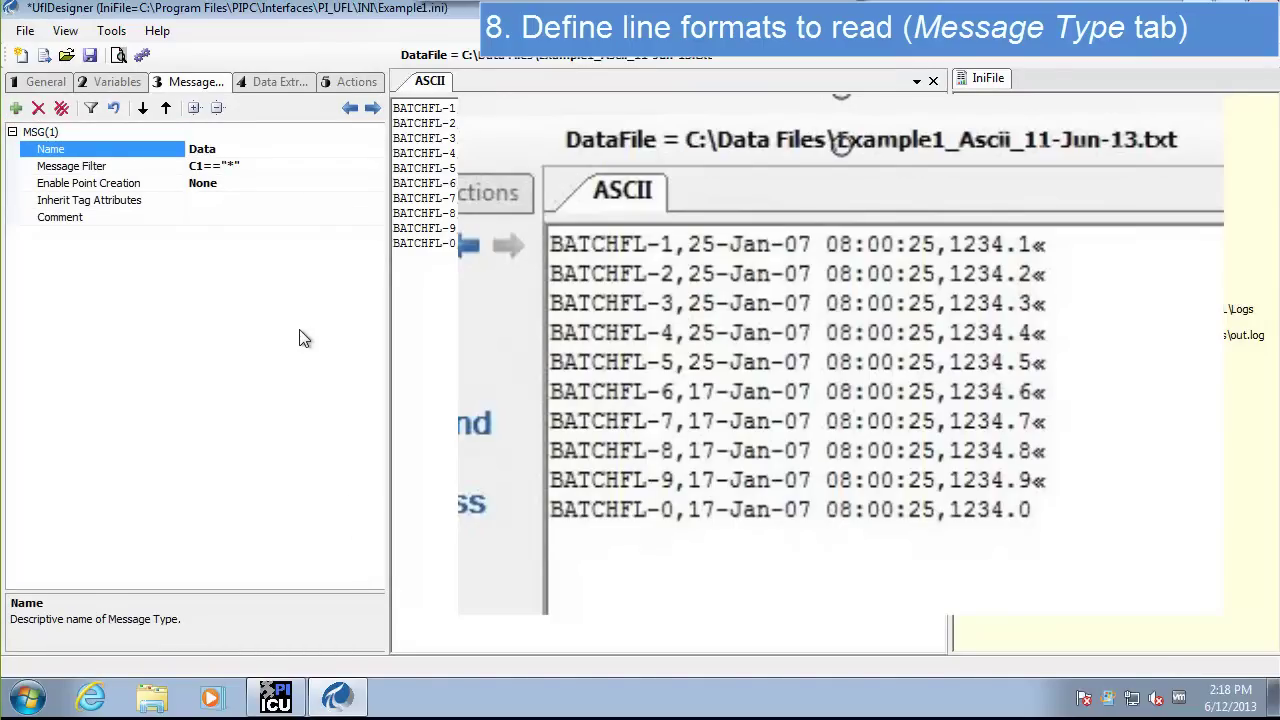
# Step: Review the Data message filter C1=="*" and leave it unchanged
pyautogui.click(82, 166)
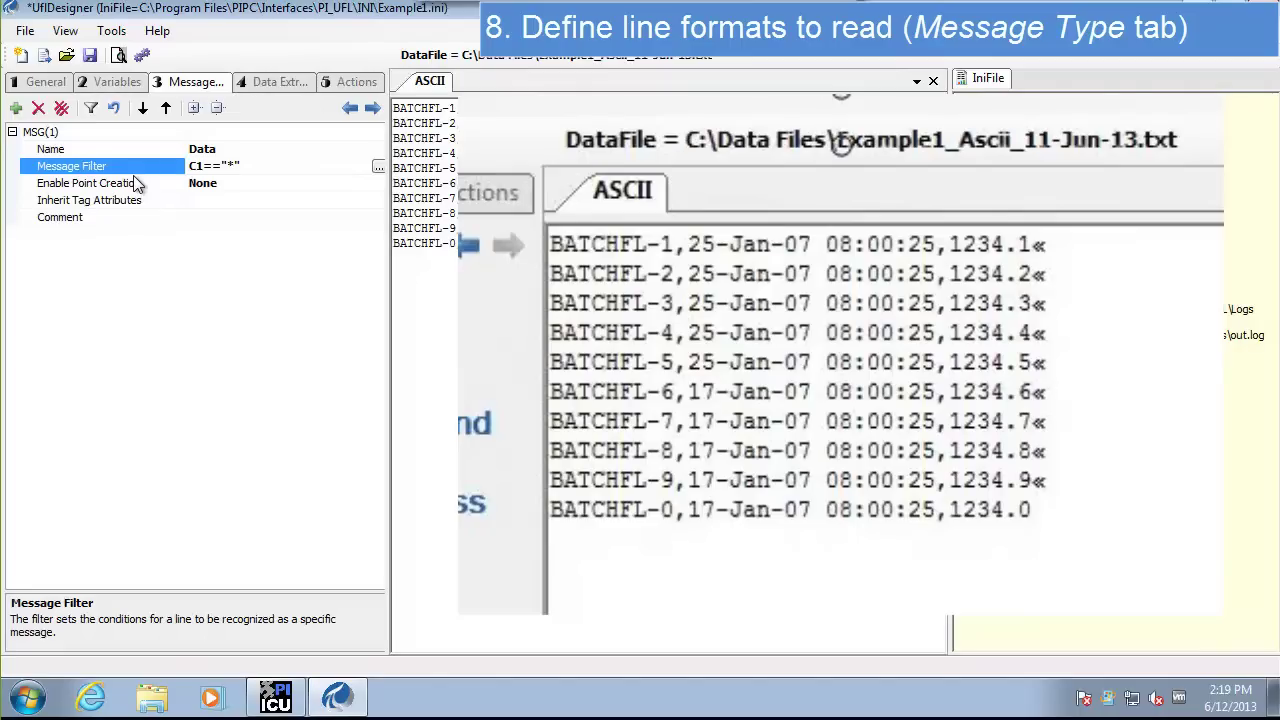
pyautogui.click(190, 167)
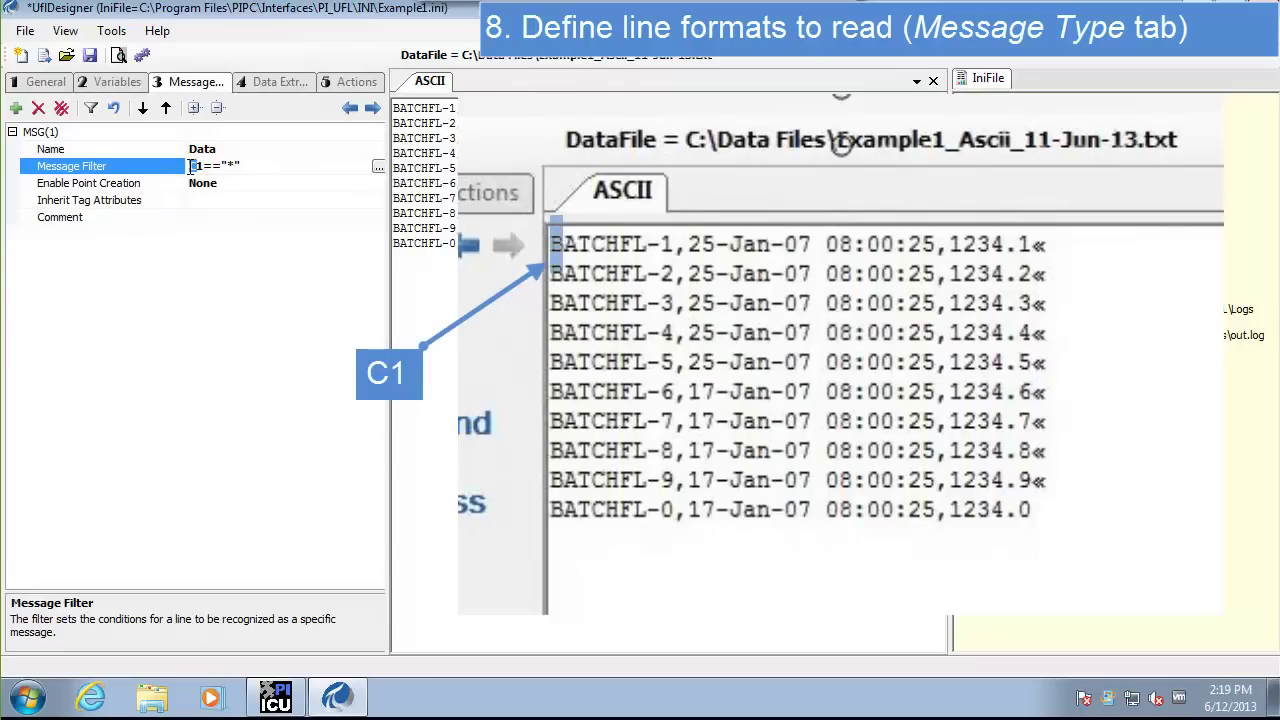
pyautogui.click(200, 166)
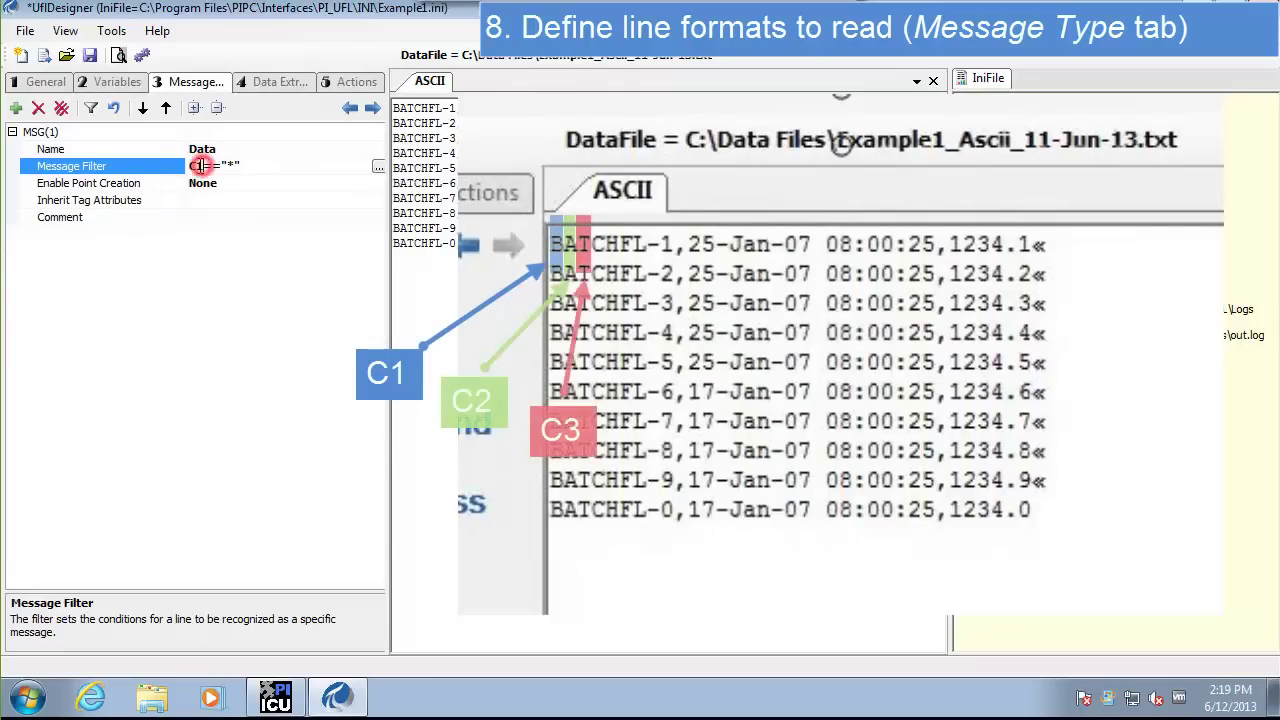
pyautogui.doubleClick(200, 166)
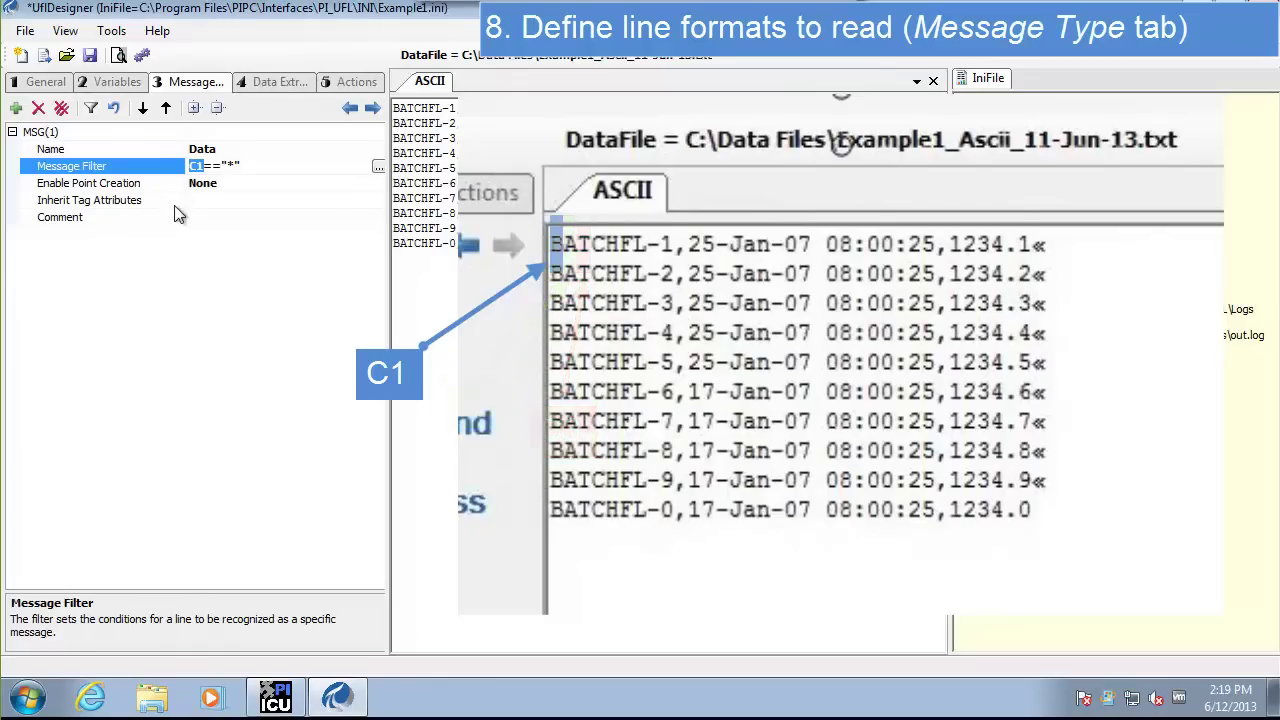
pyautogui.click(201, 168)
pyautogui.click(242, 168)
pyautogui.moveTo(242, 168); pyautogui.dragTo(221, 168)
pyautogui.click(93, 168)
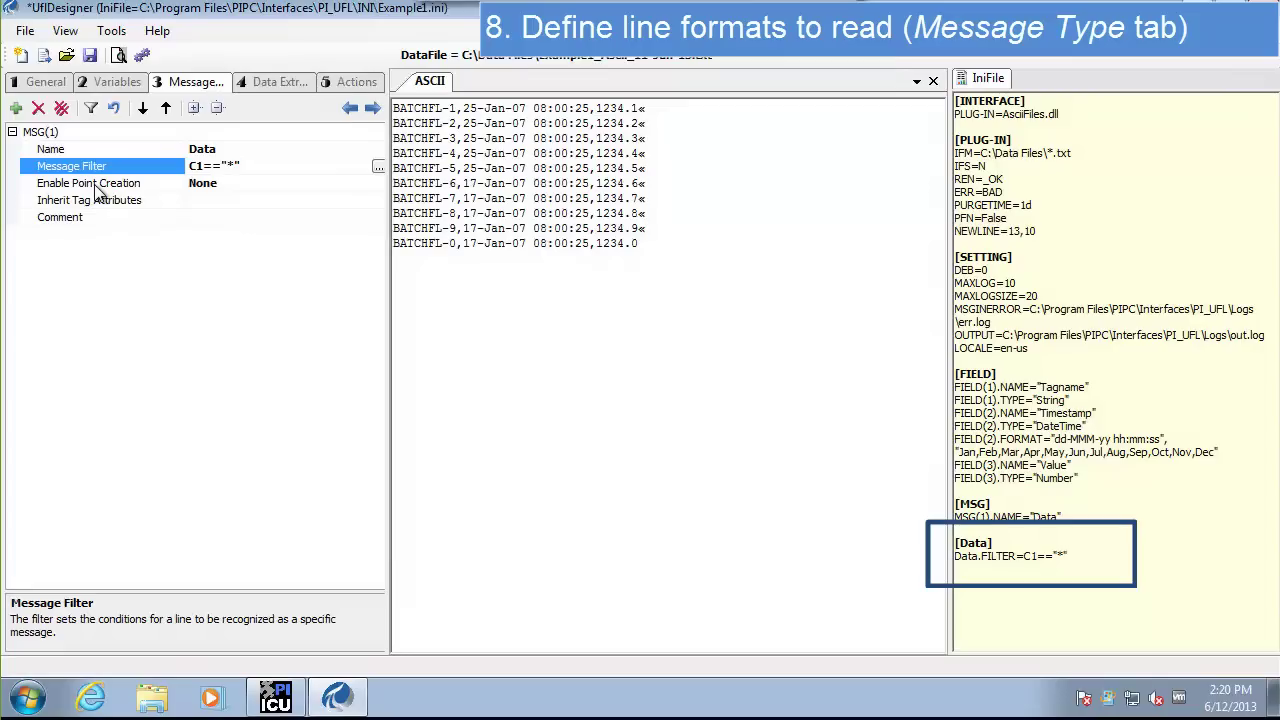
pyautogui.click(97, 186)
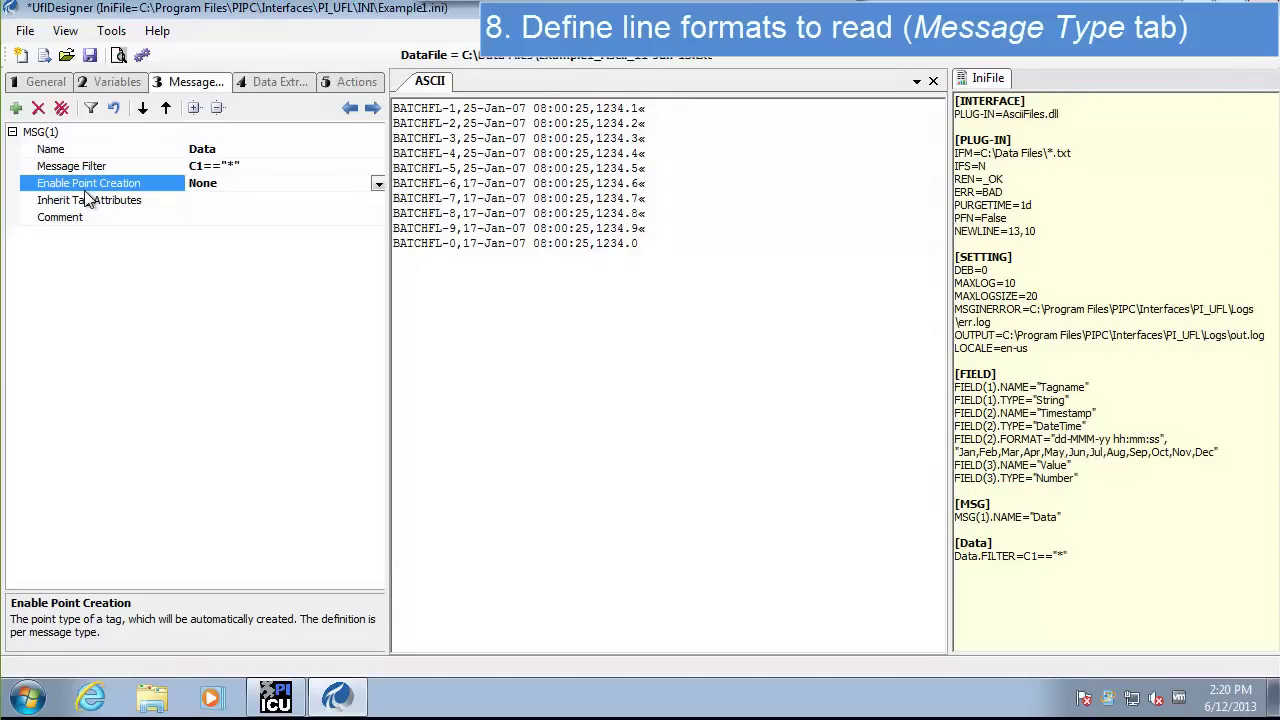
pyautogui.click(379, 185)
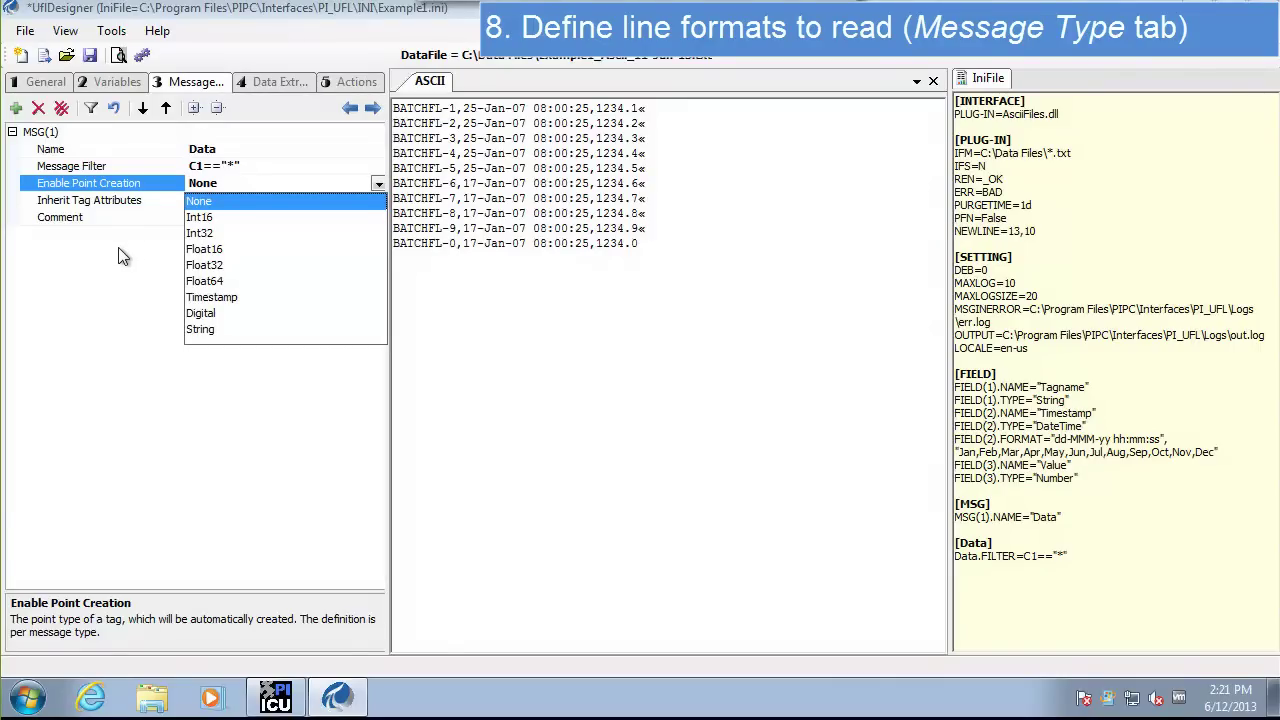
pyautogui.click(117, 251)
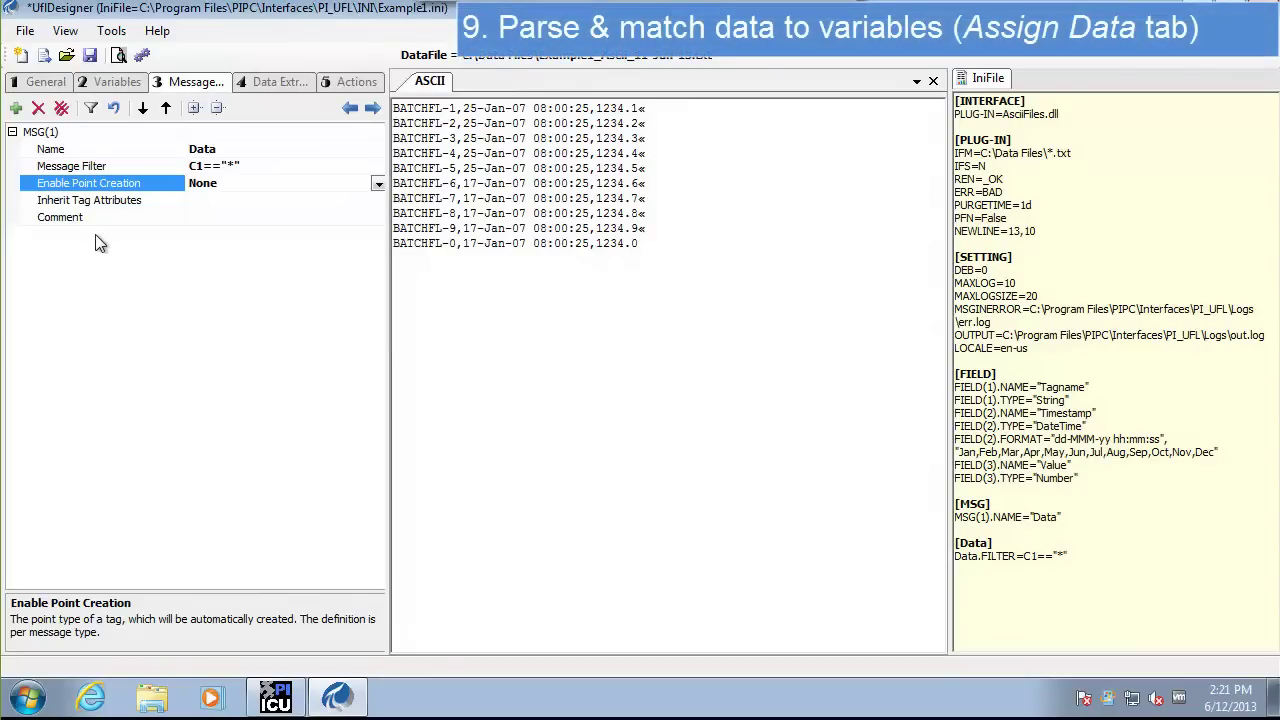
# Step: On the Data Extraction tab, select message type Data and start the ASCII Data Extraction Wizard
pyautogui.click(372, 109)
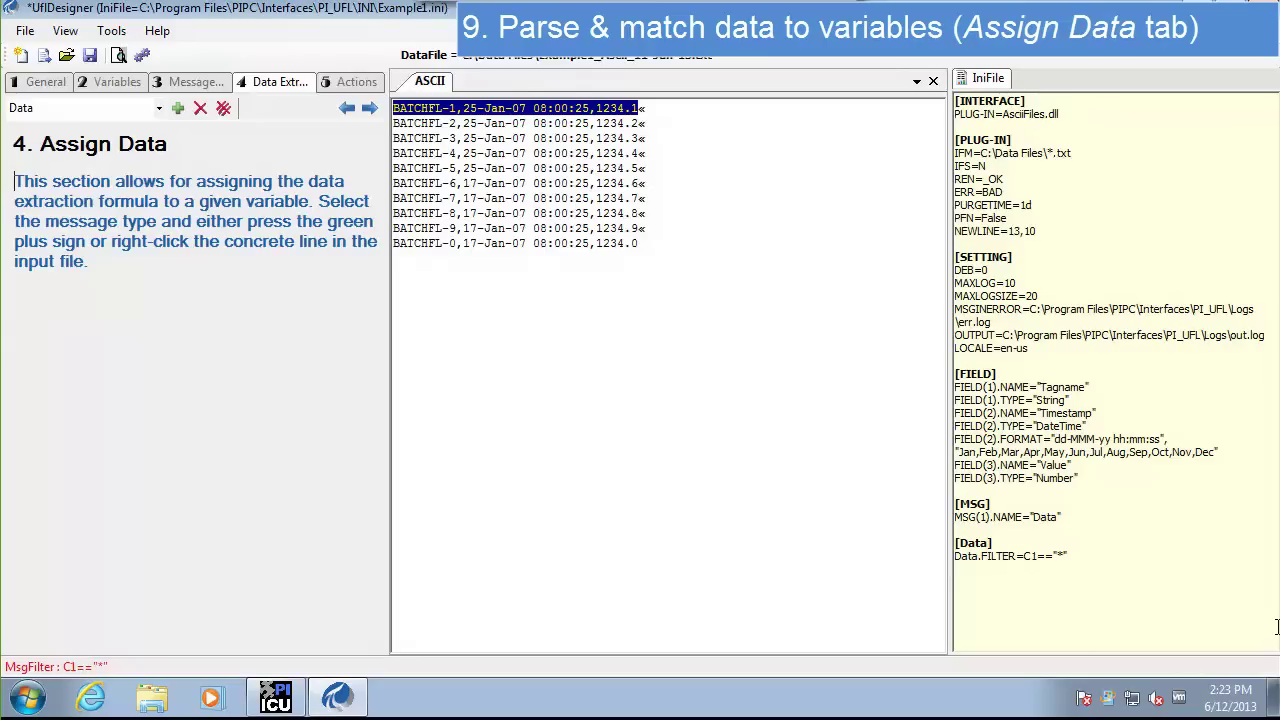
pyautogui.click(157, 108)
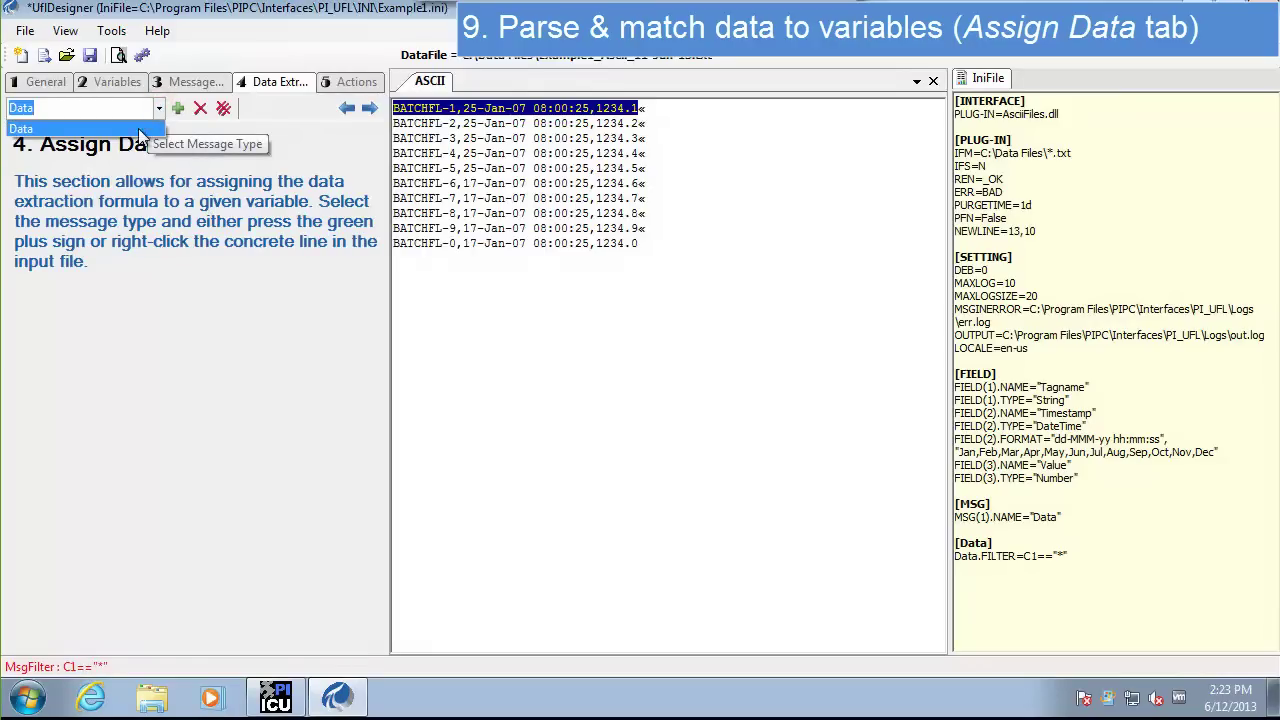
pyautogui.click(133, 131)
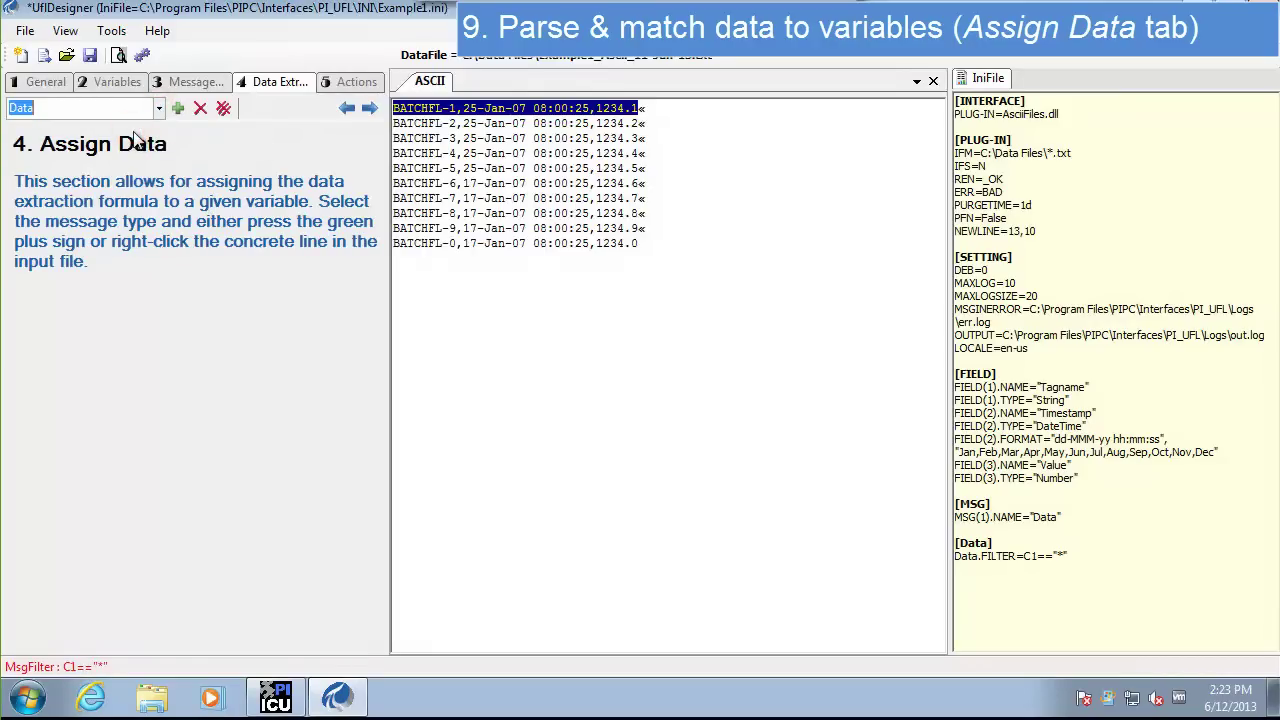
pyautogui.click(178, 109)
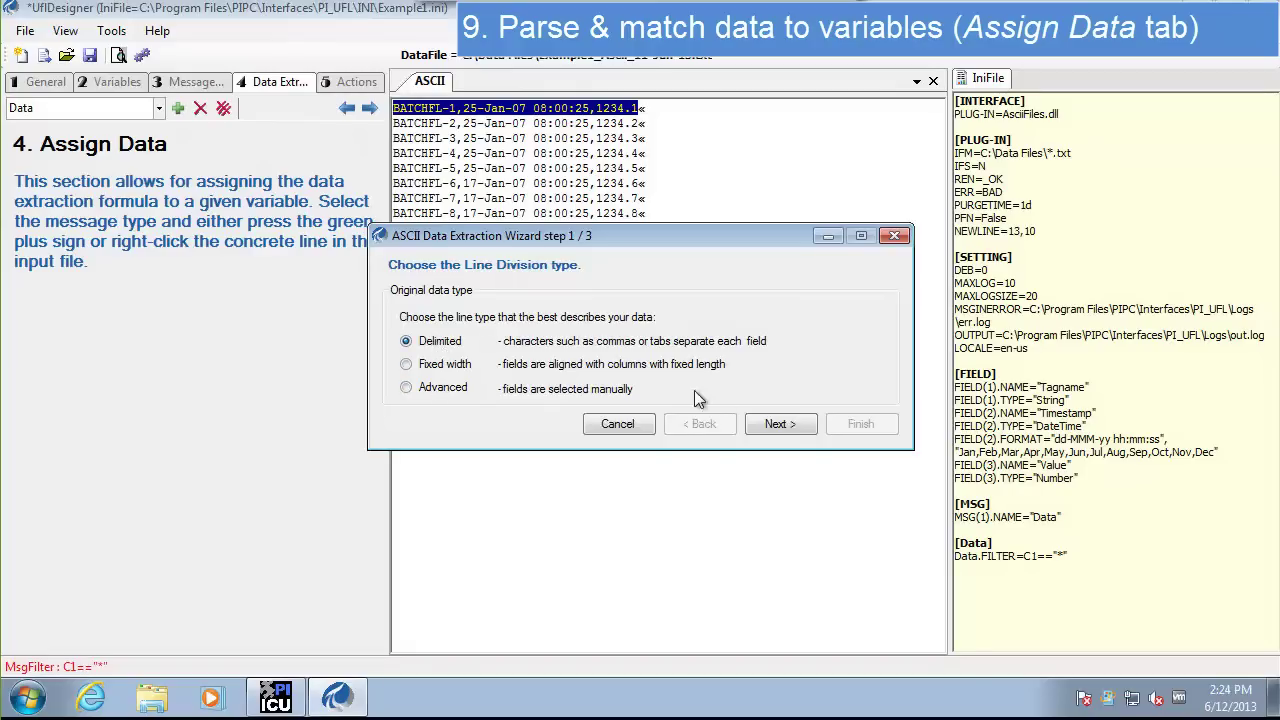
# Step: Keep Delimited and split the sample line at commas into BATCHFL-1, timestamp and 1234.1 fields
pyautogui.click(774, 428)
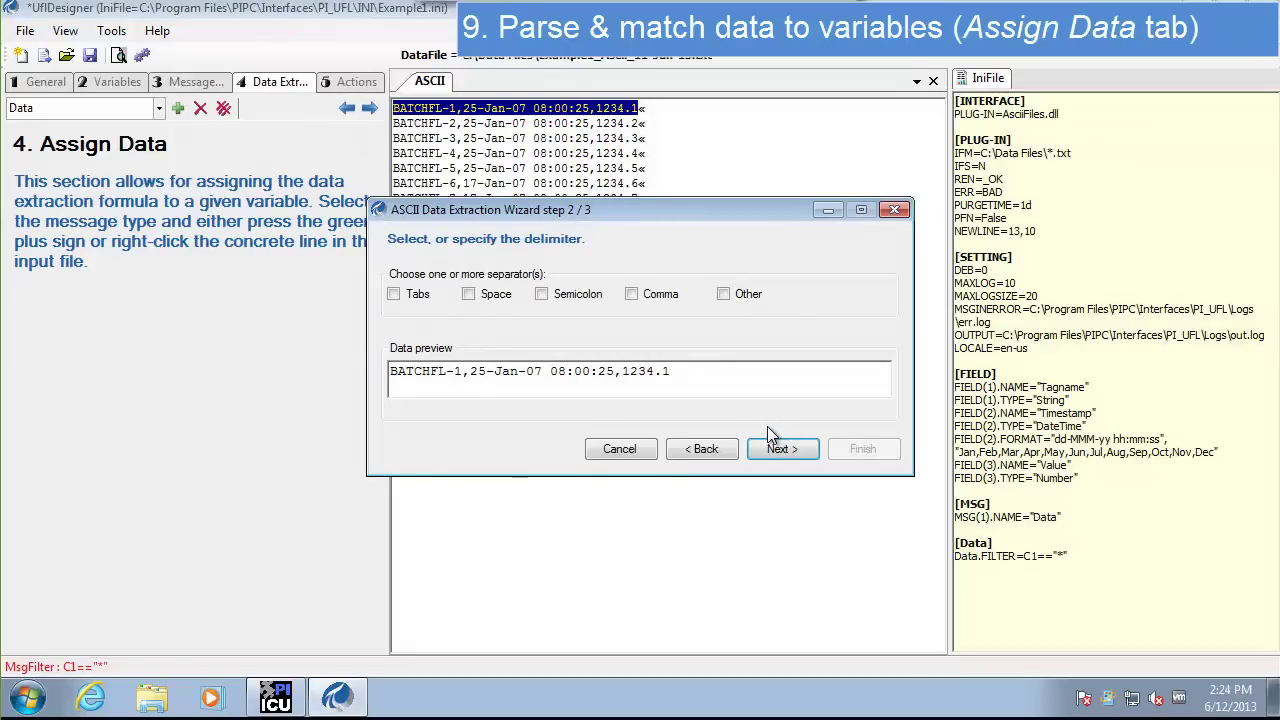
pyautogui.click(631, 294)
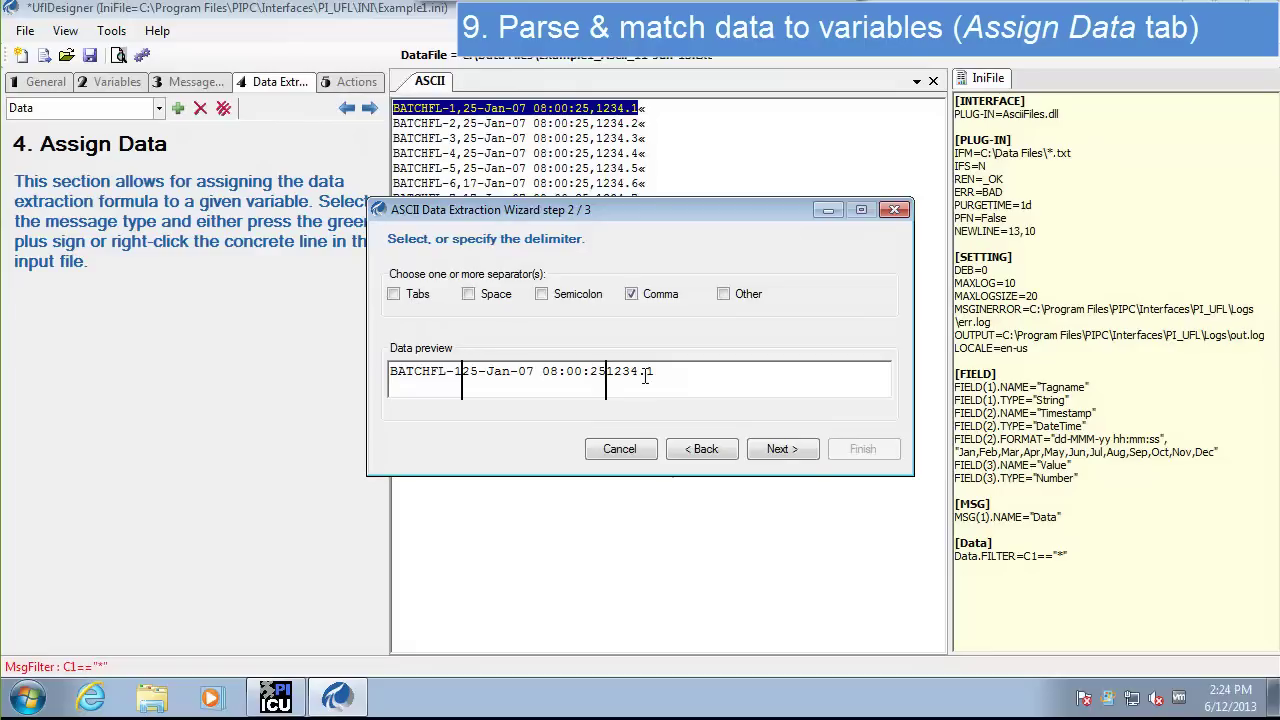
pyautogui.click(804, 453)
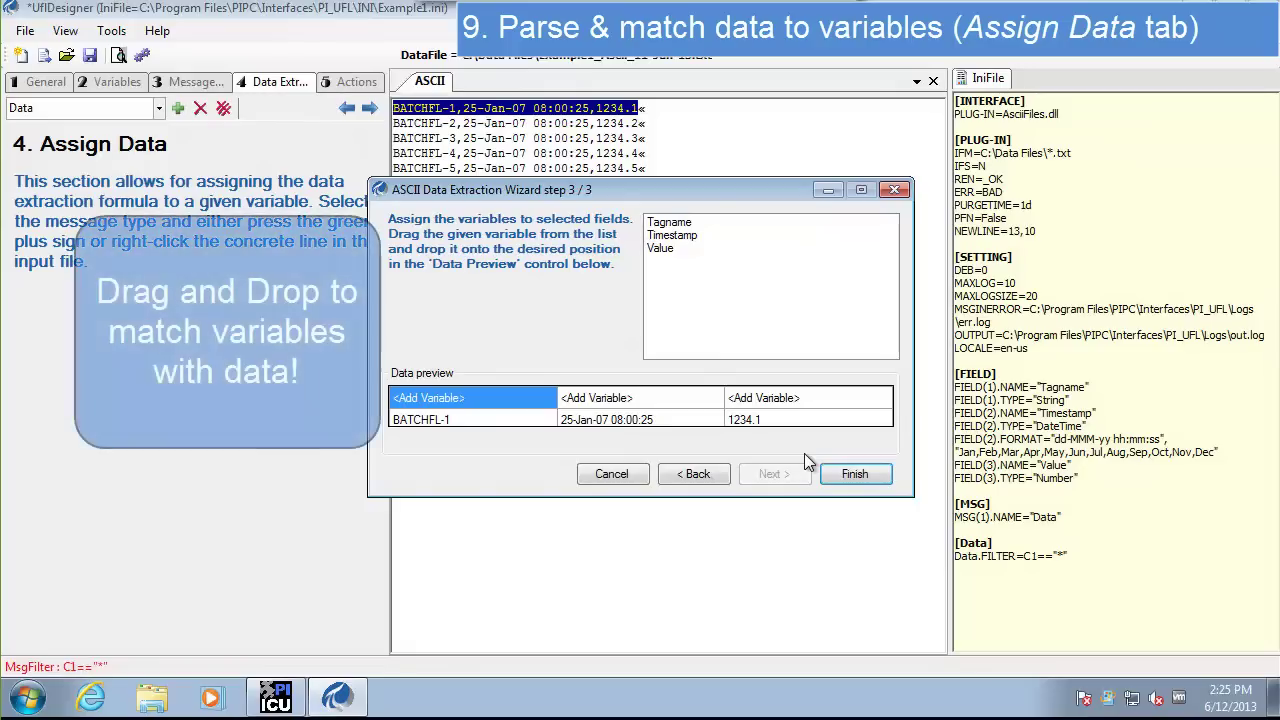
# Step: Assign Tagname, Timestamp and Value to the first, second and third fields, then finish the wizard
pyautogui.click(675, 226)
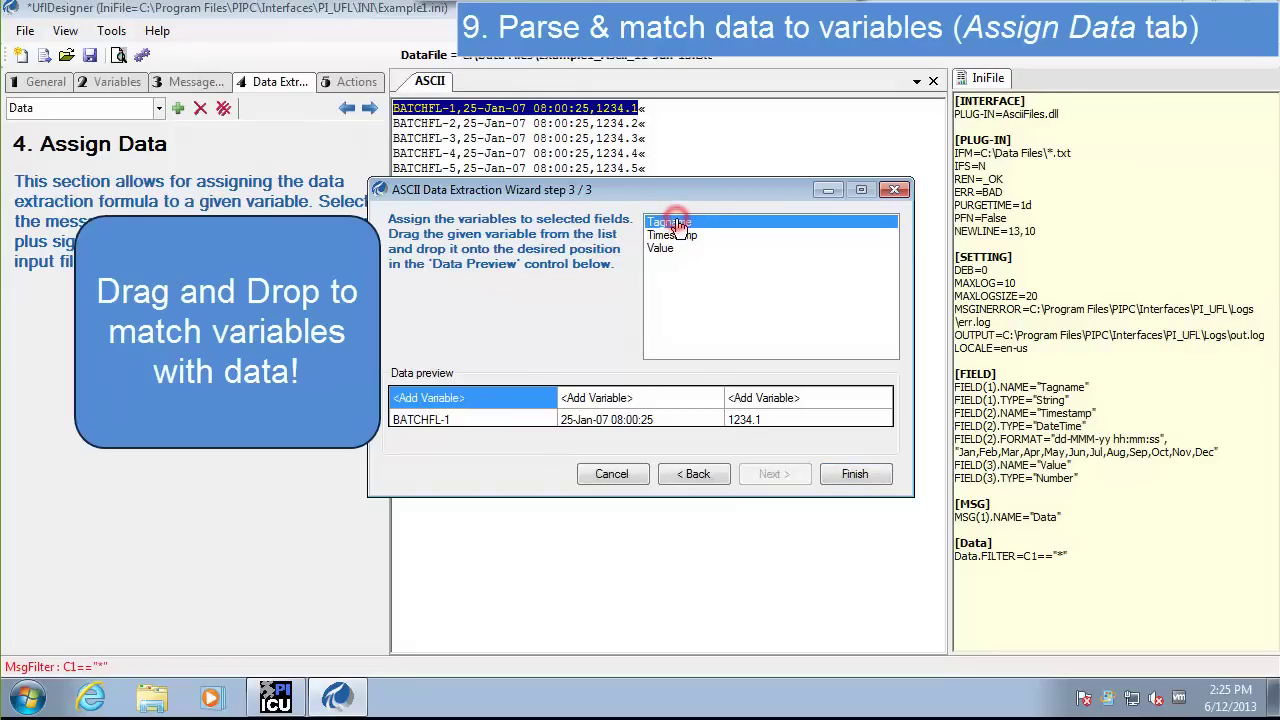
pyautogui.moveTo(645, 247); pyautogui.dragTo(470, 397)
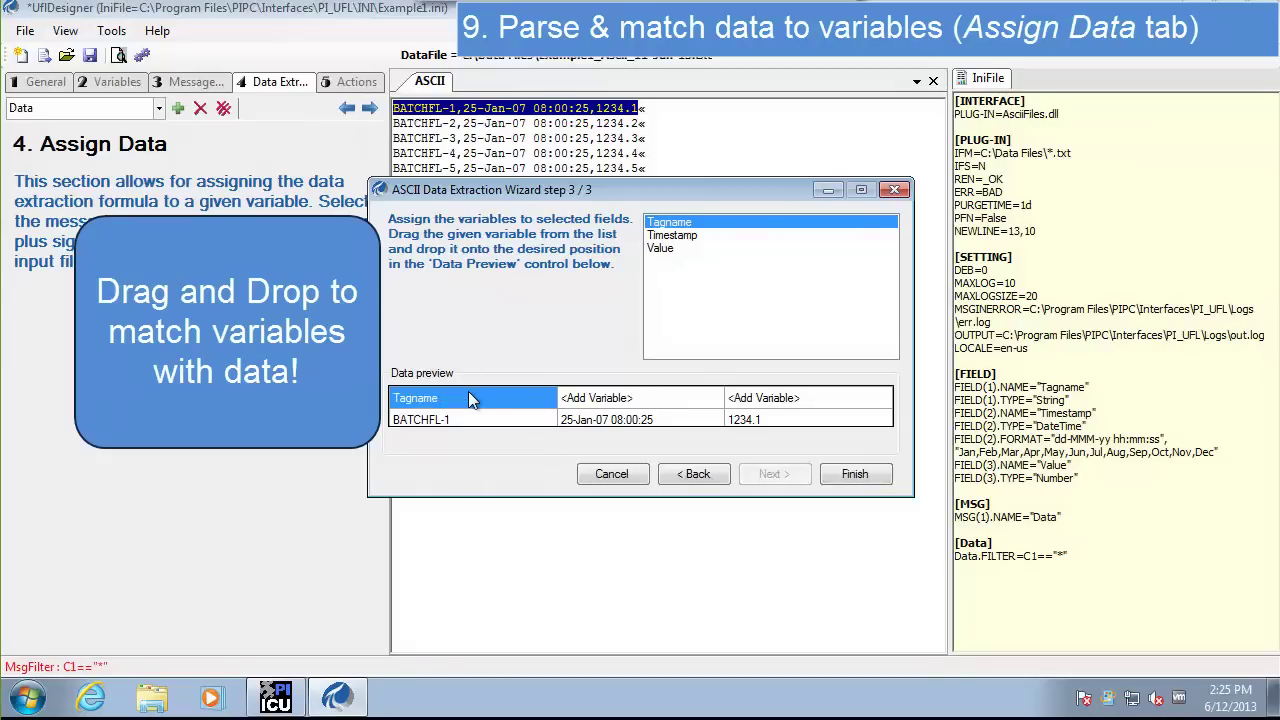
pyautogui.click(688, 238)
pyautogui.moveTo(681, 240); pyautogui.dragTo(612, 400)
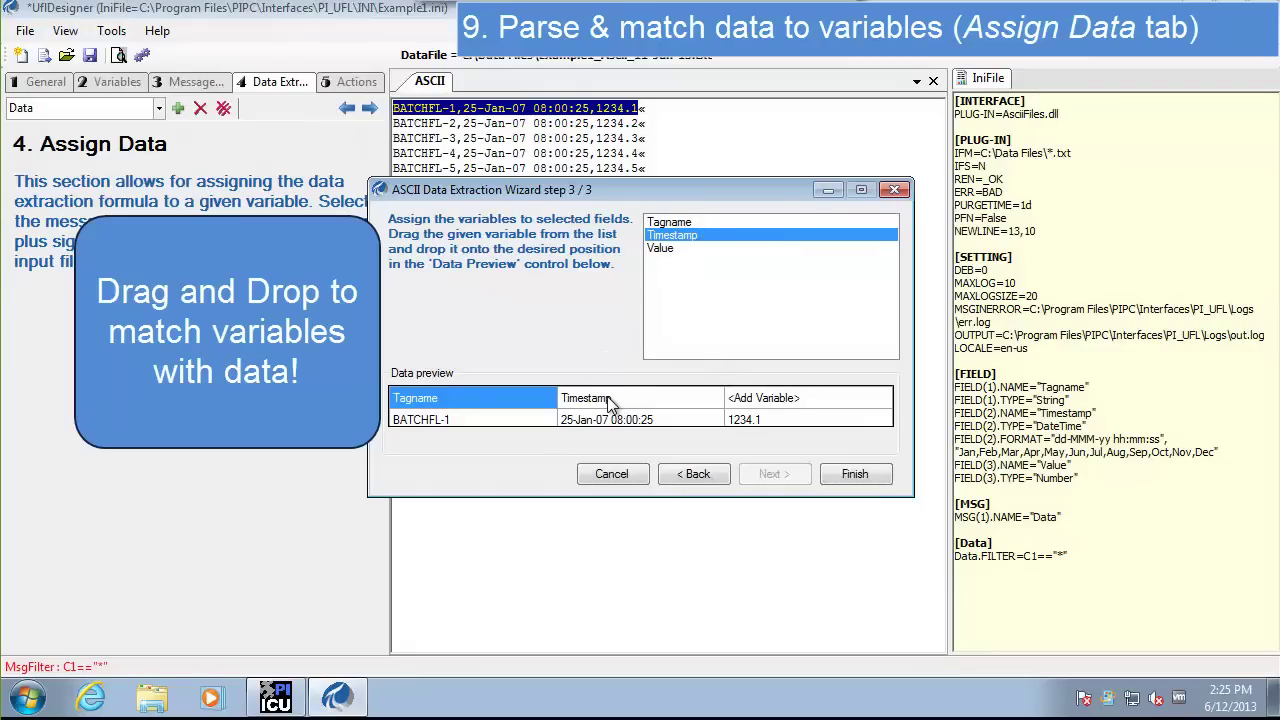
pyautogui.click(665, 250)
pyautogui.moveTo(667, 256); pyautogui.dragTo(770, 408)
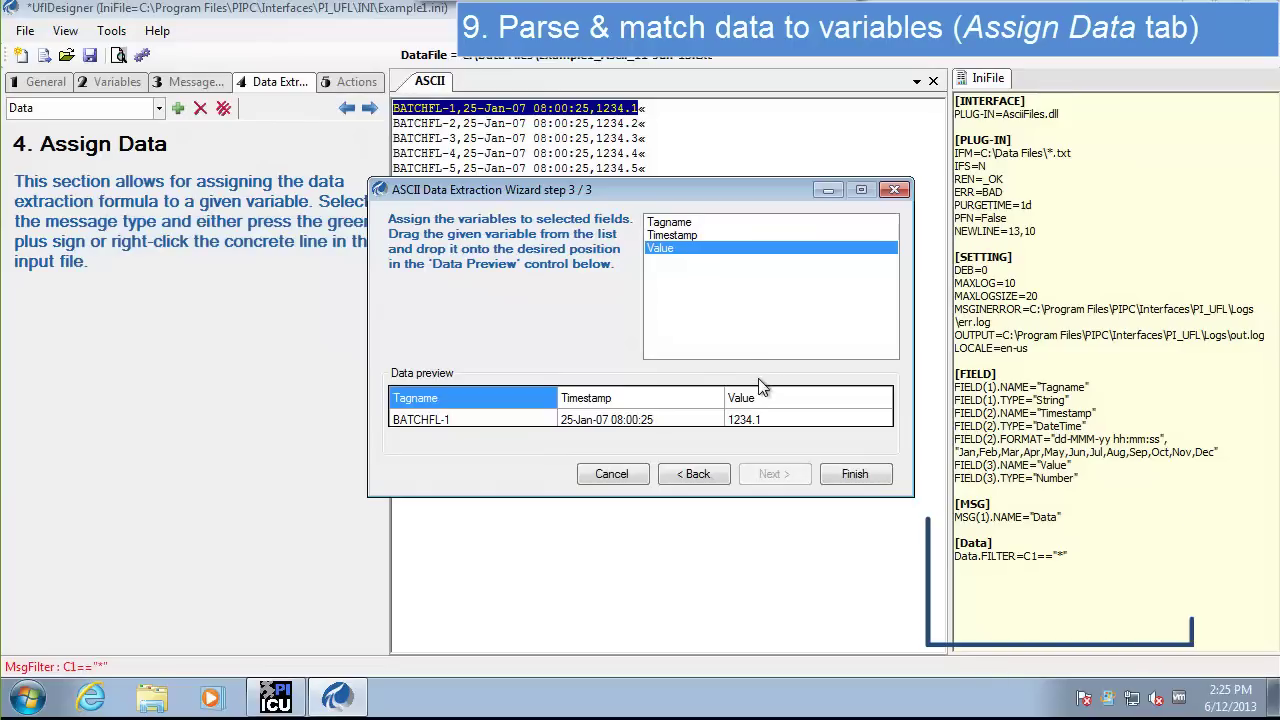
pyautogui.click(848, 473)
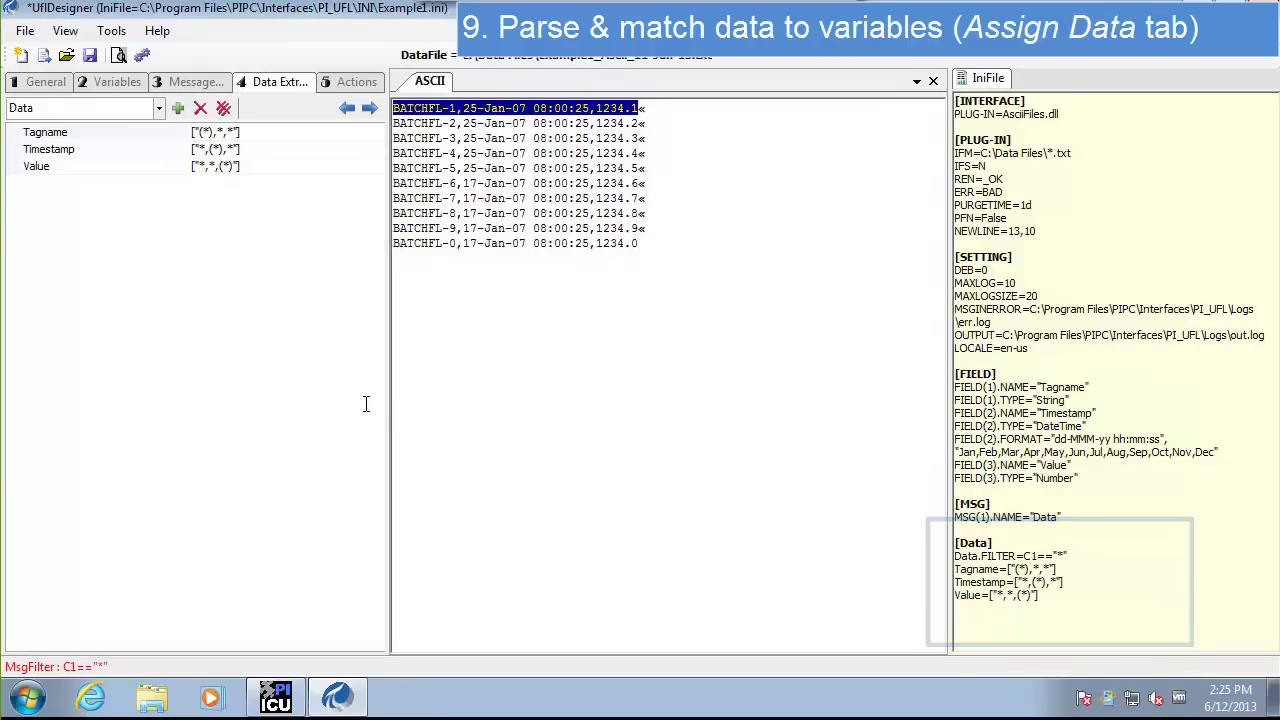
# Step: Go to the Actions page and select the Data message type
pyautogui.click(370, 110)
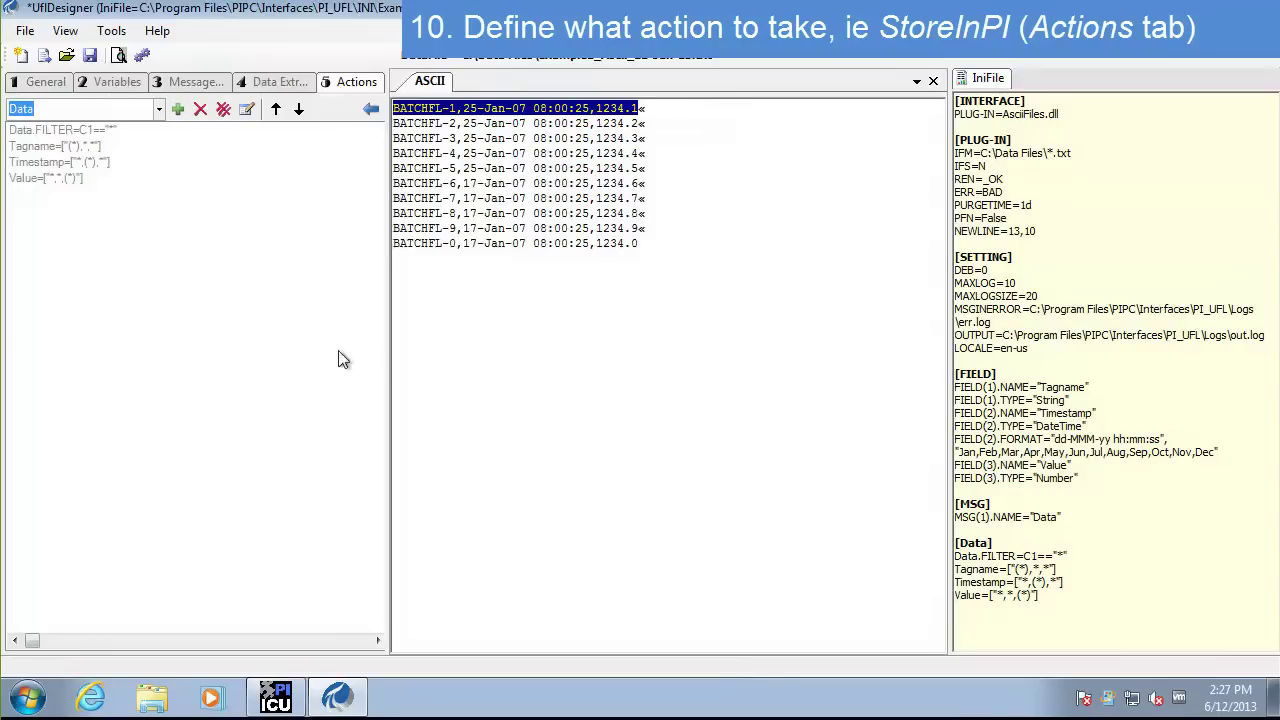
pyautogui.click(160, 110)
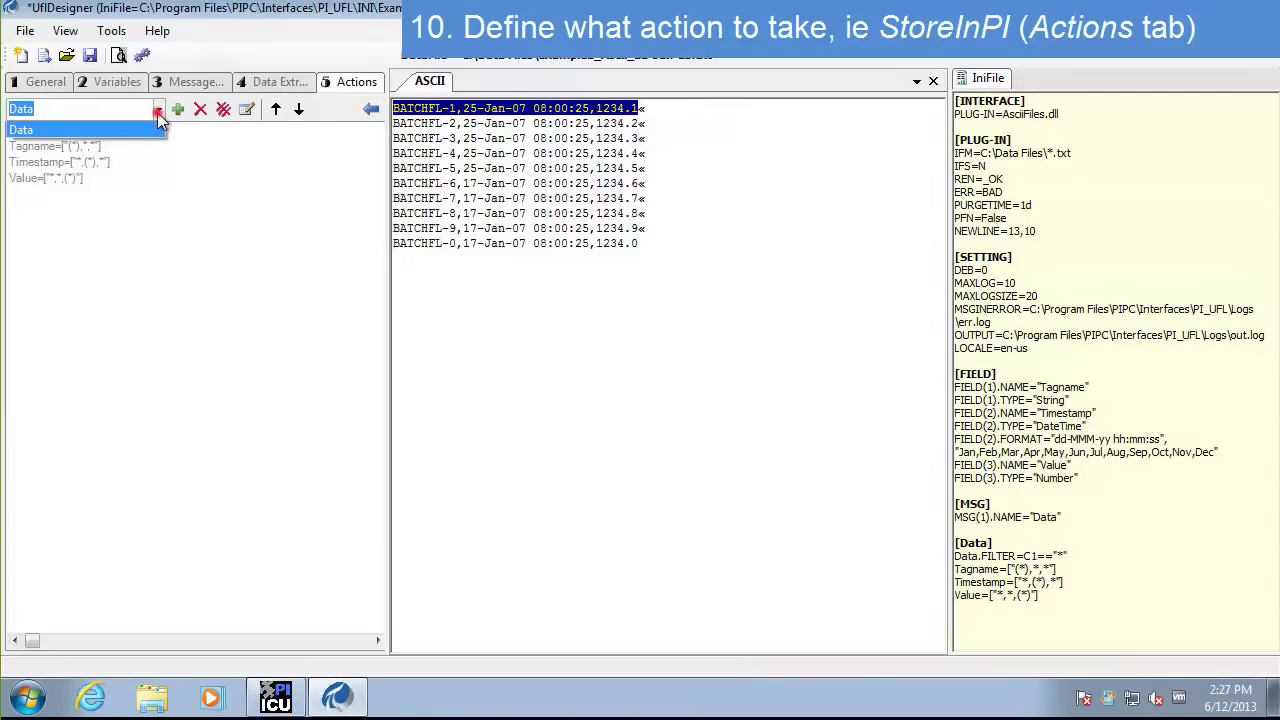
pyautogui.click(157, 112)
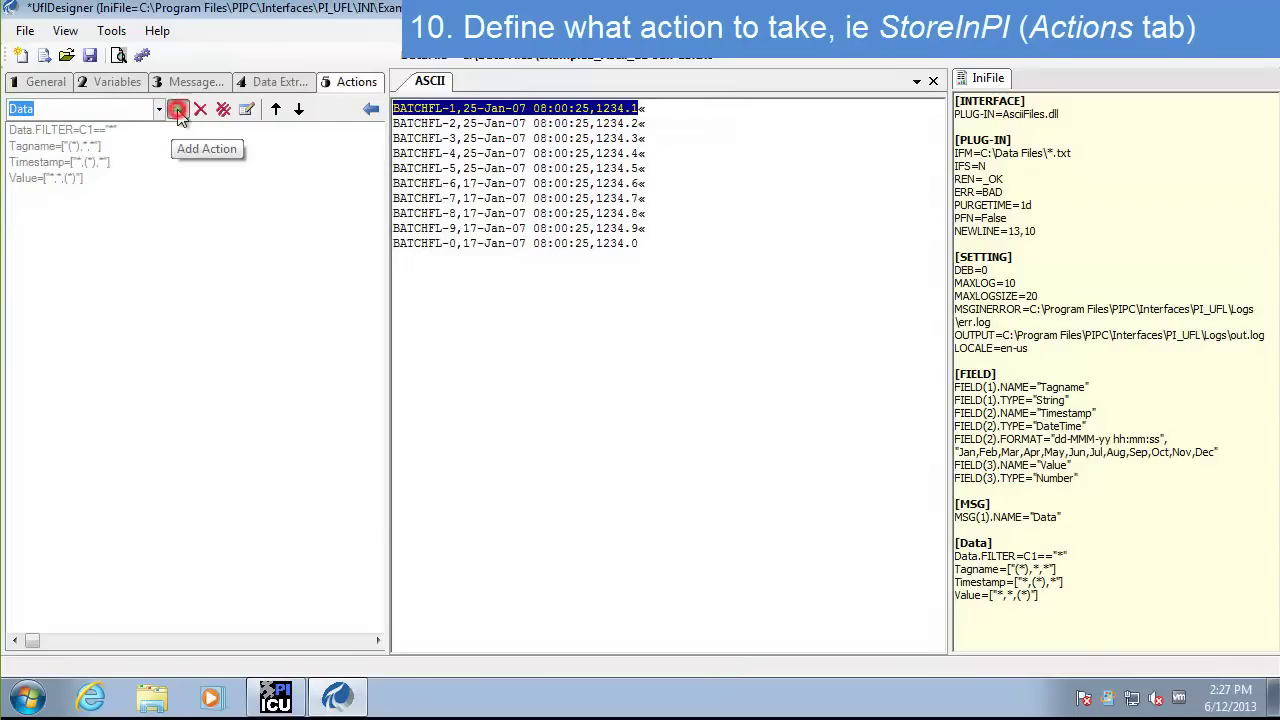
# Step: Add a validated StoreInPI(Tagname, ,Timestamp,Value, , ) action to the Data message
pyautogui.click(177, 109)
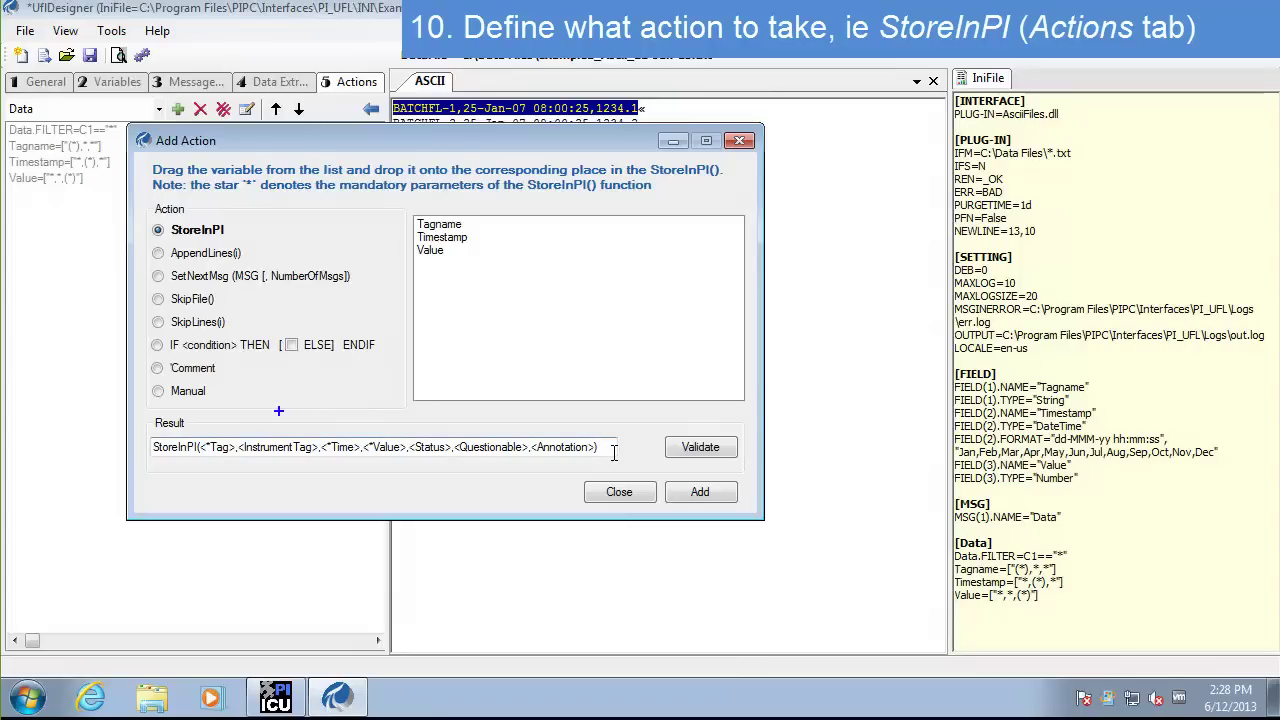
pyautogui.moveTo(151, 432)
pyautogui.mouseDown()
pyautogui.moveTo(330, 462)
pyautogui.moveTo(635, 476)
pyautogui.mouseUp()
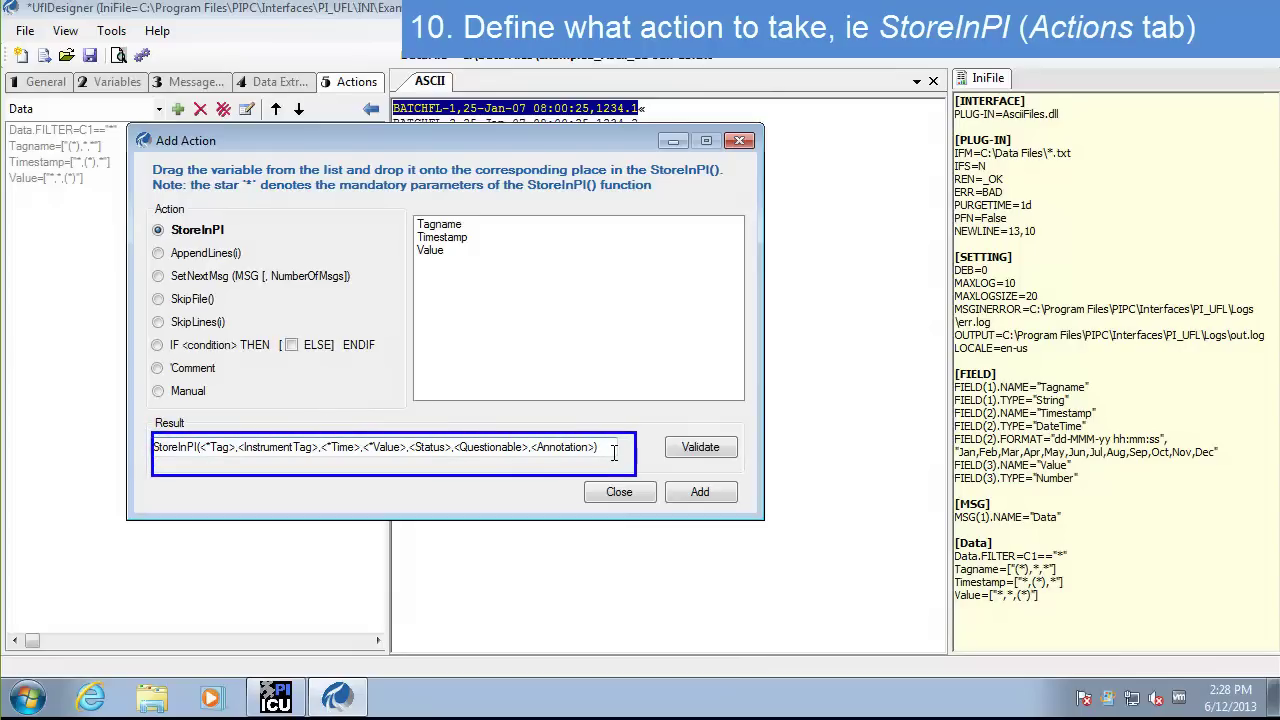
pyautogui.click(436, 226)
pyautogui.moveTo(464, 228); pyautogui.dragTo(220, 447)
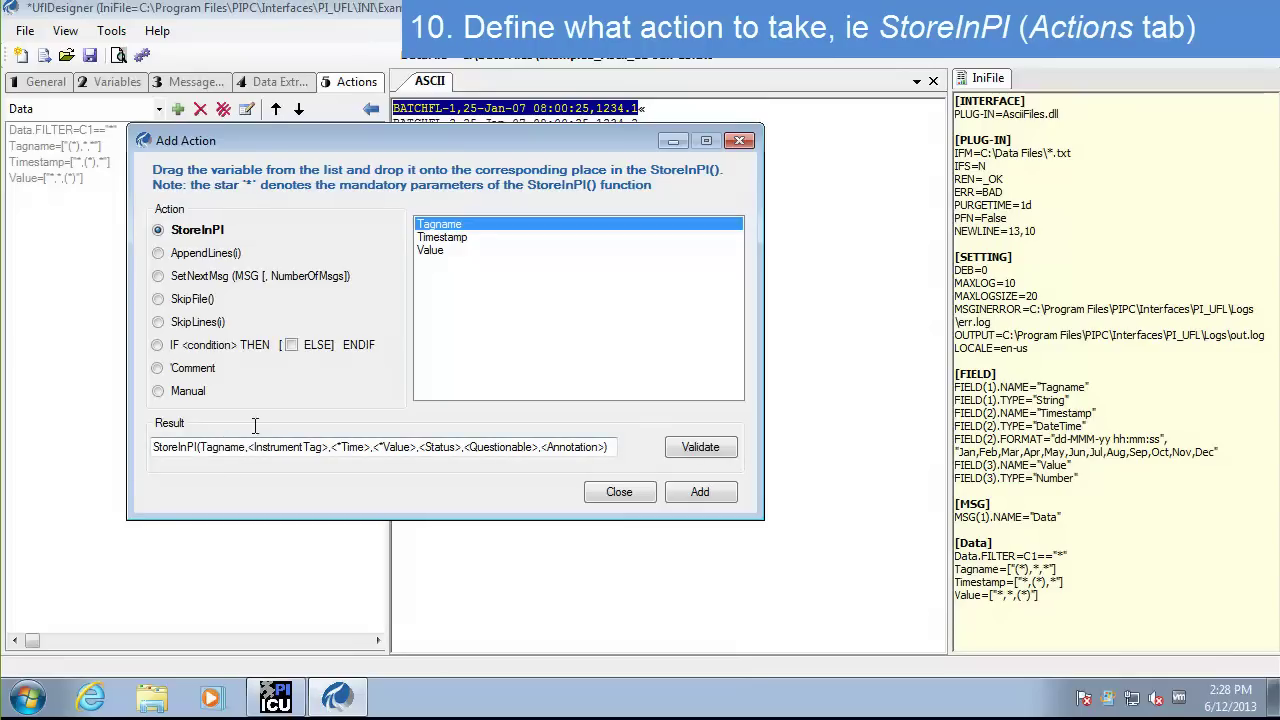
pyautogui.click(449, 238)
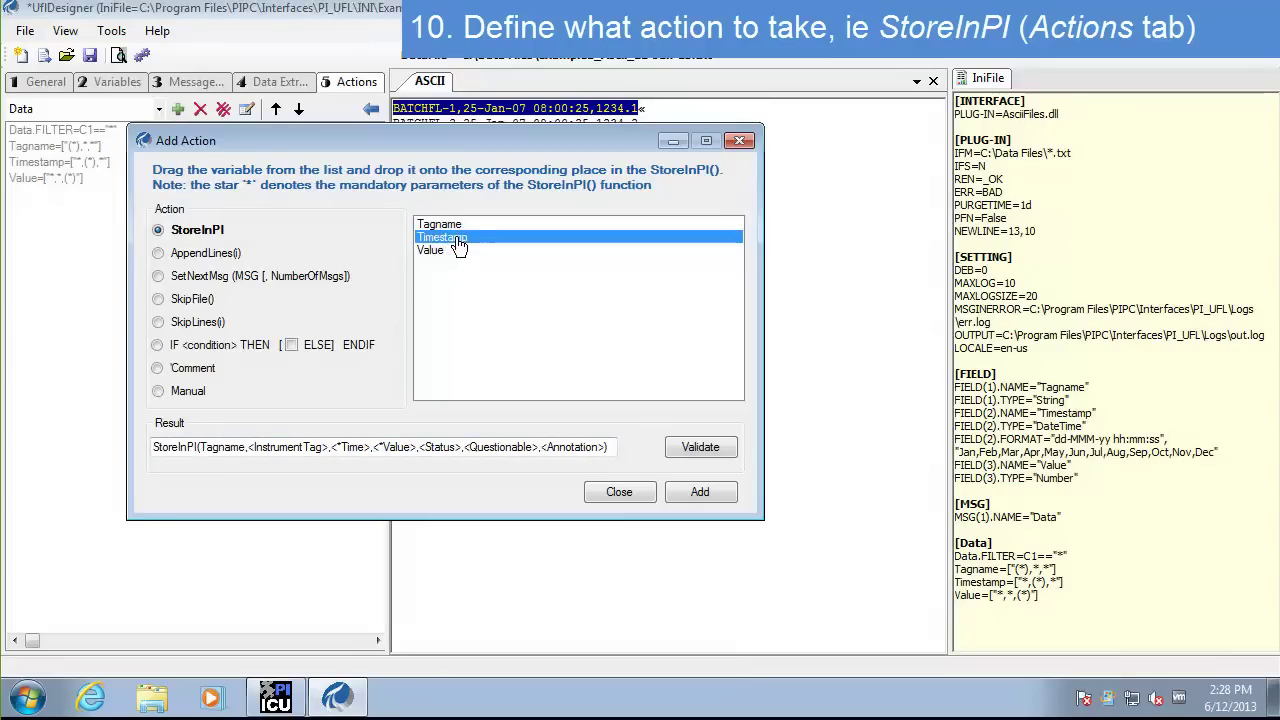
pyautogui.moveTo(449, 254); pyautogui.dragTo(354, 452)
pyautogui.moveTo(441, 251); pyautogui.dragTo(406, 447)
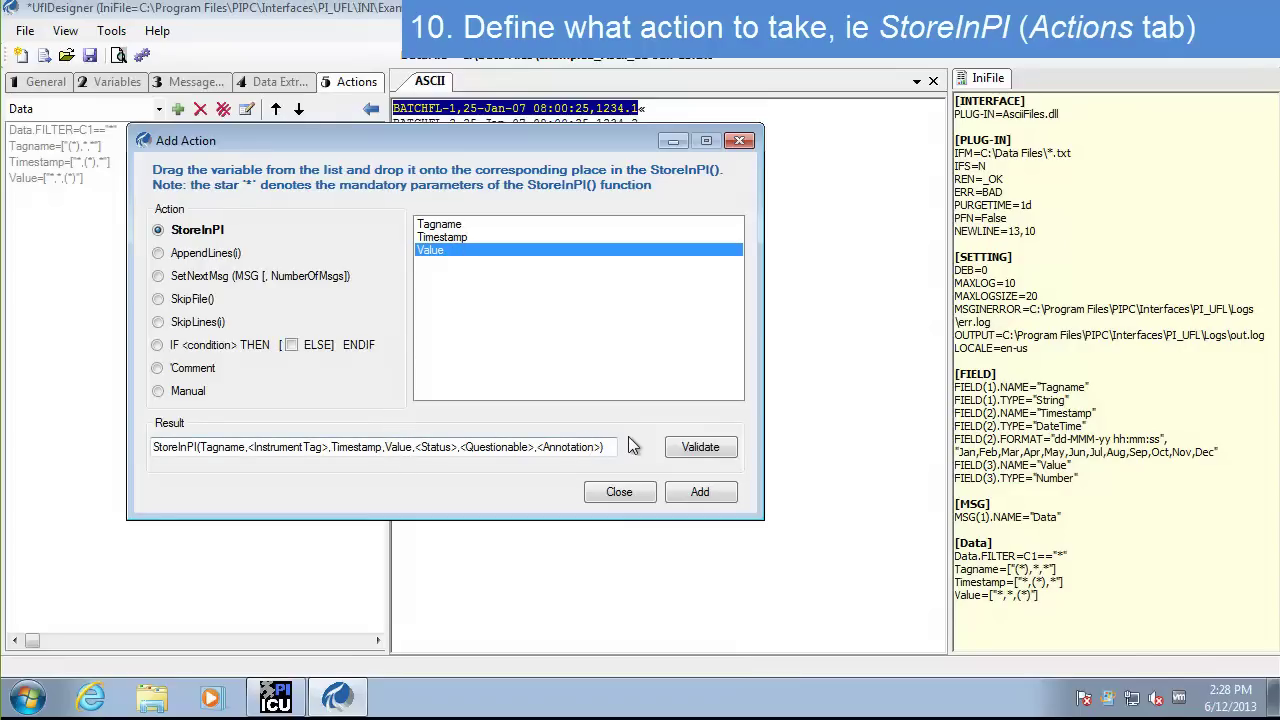
pyautogui.click(692, 450)
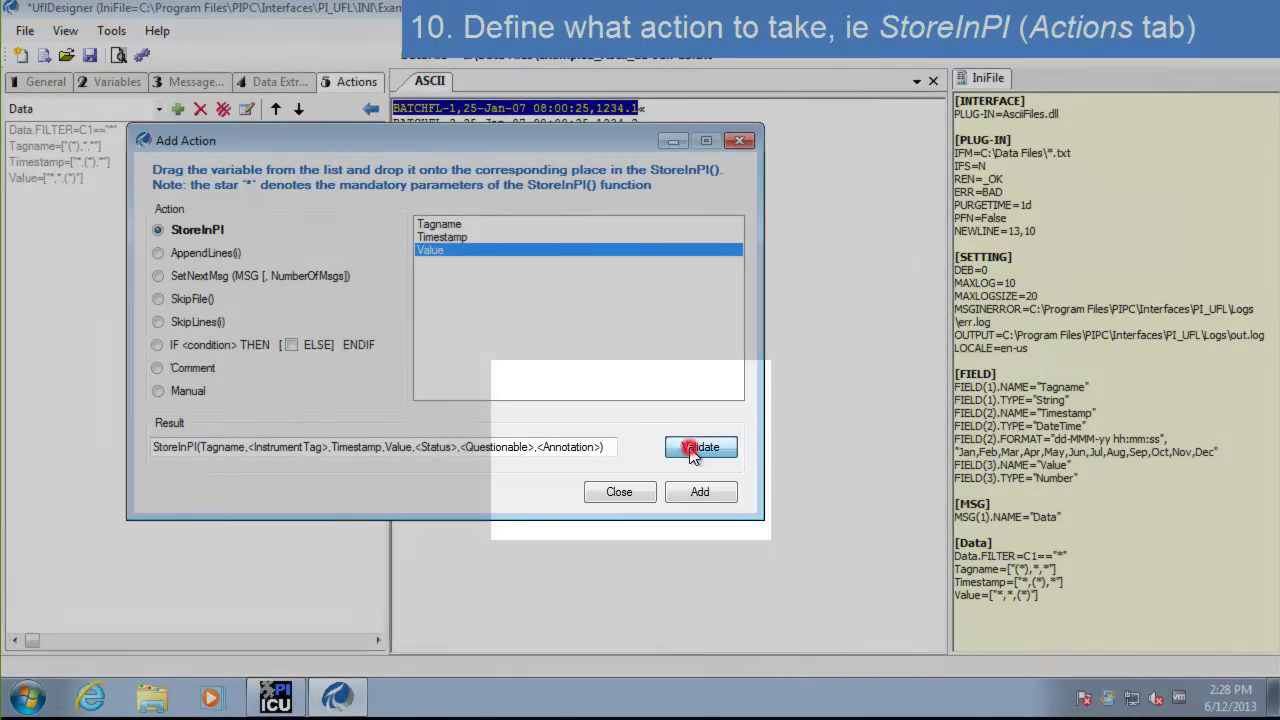
pyautogui.click(692, 450)
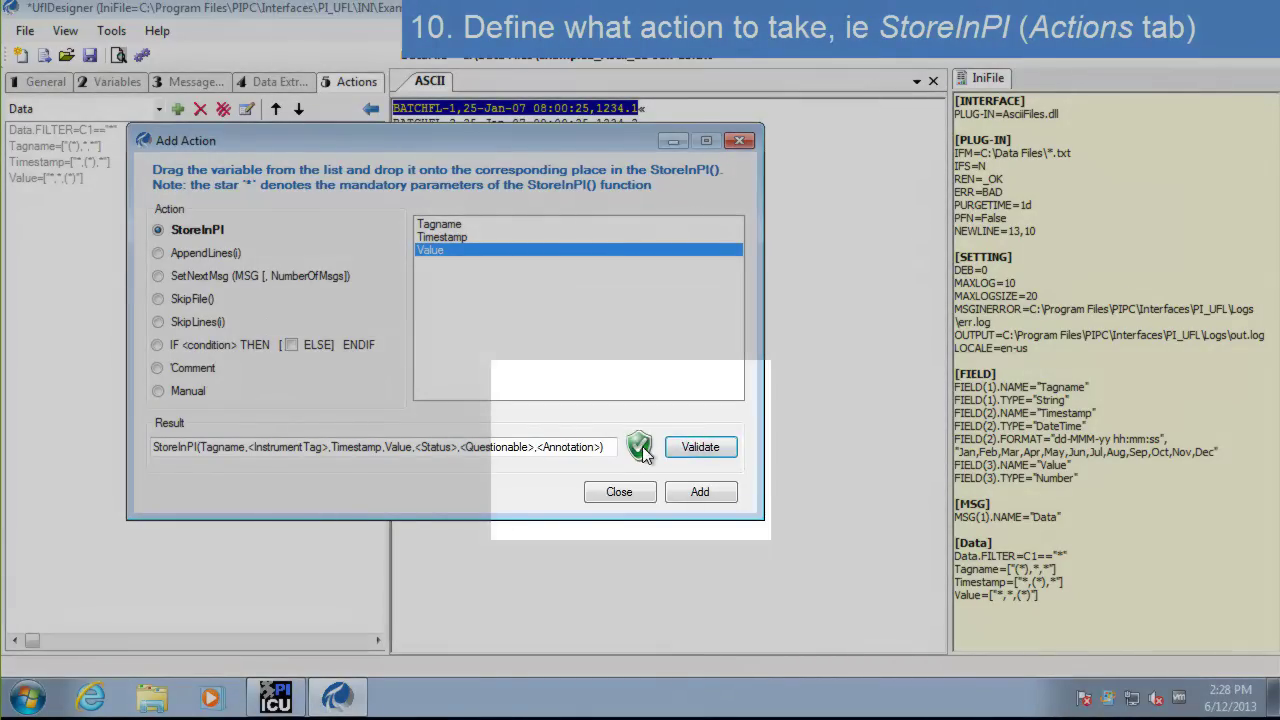
pyautogui.moveTo(640, 451)
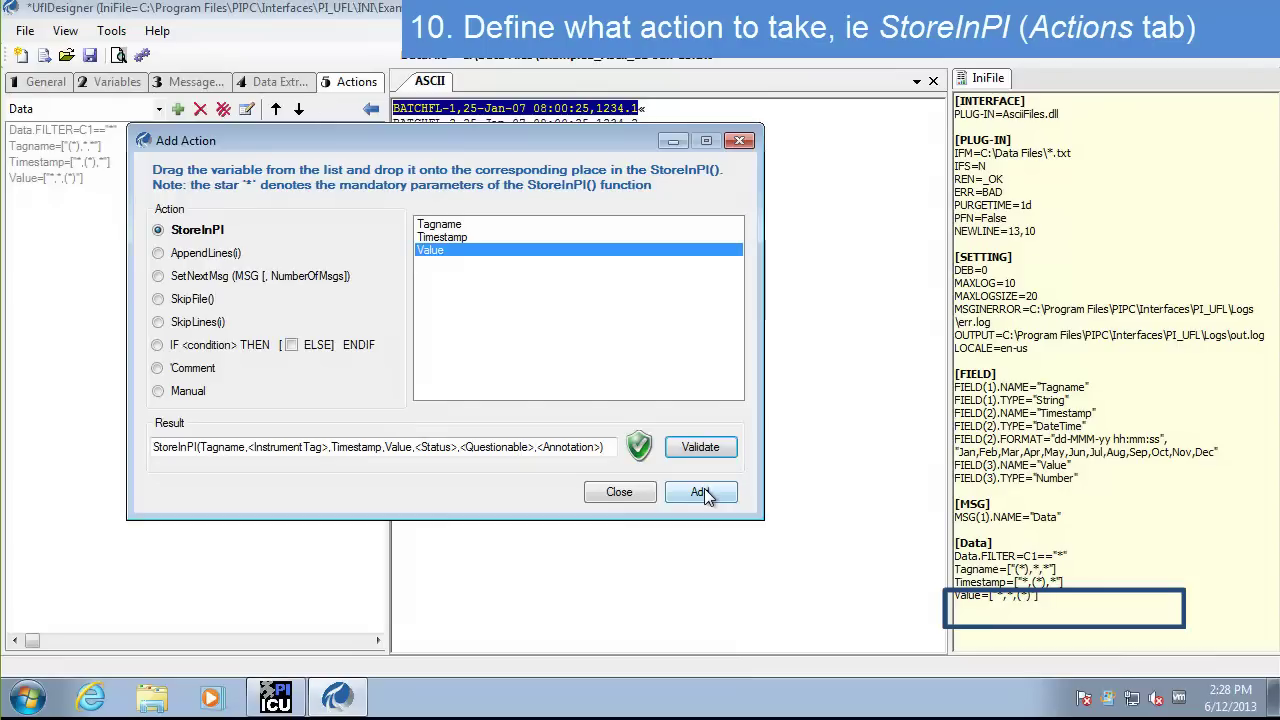
pyautogui.click(704, 491)
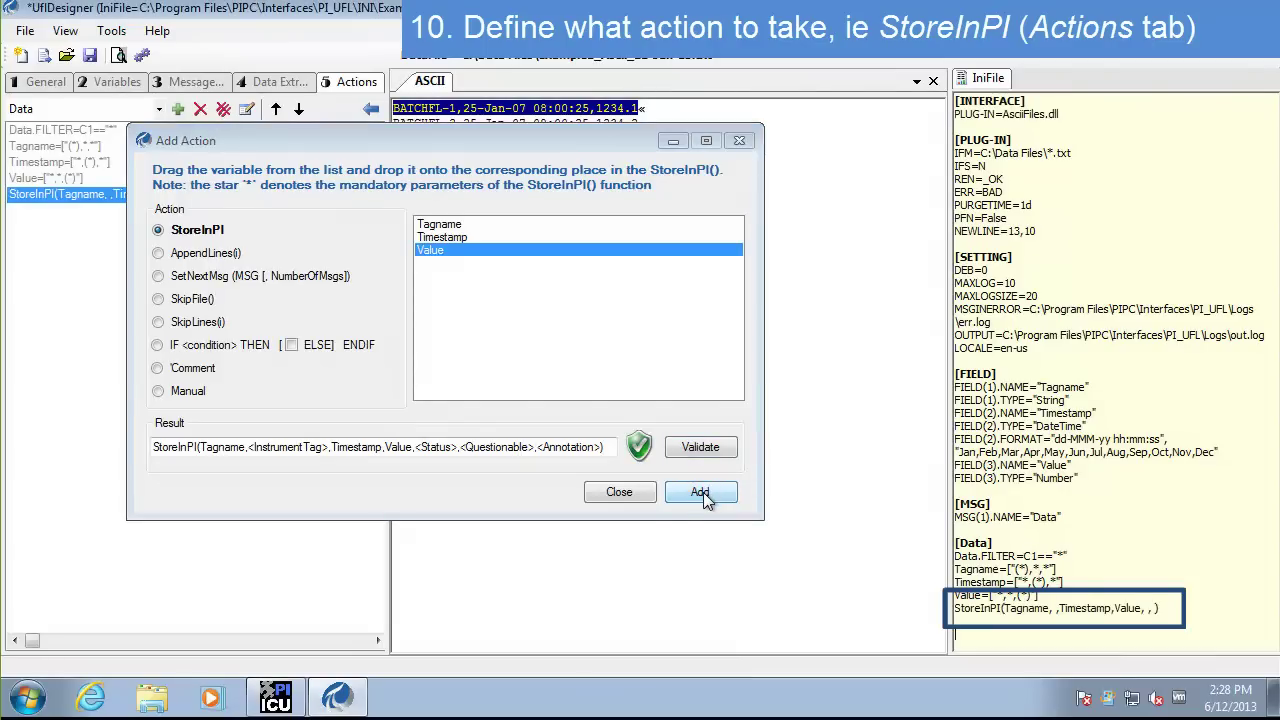
# Step: Close the Add Action dialog, save Example1.ini and exit UFL Designer
pyautogui.click(636, 493)
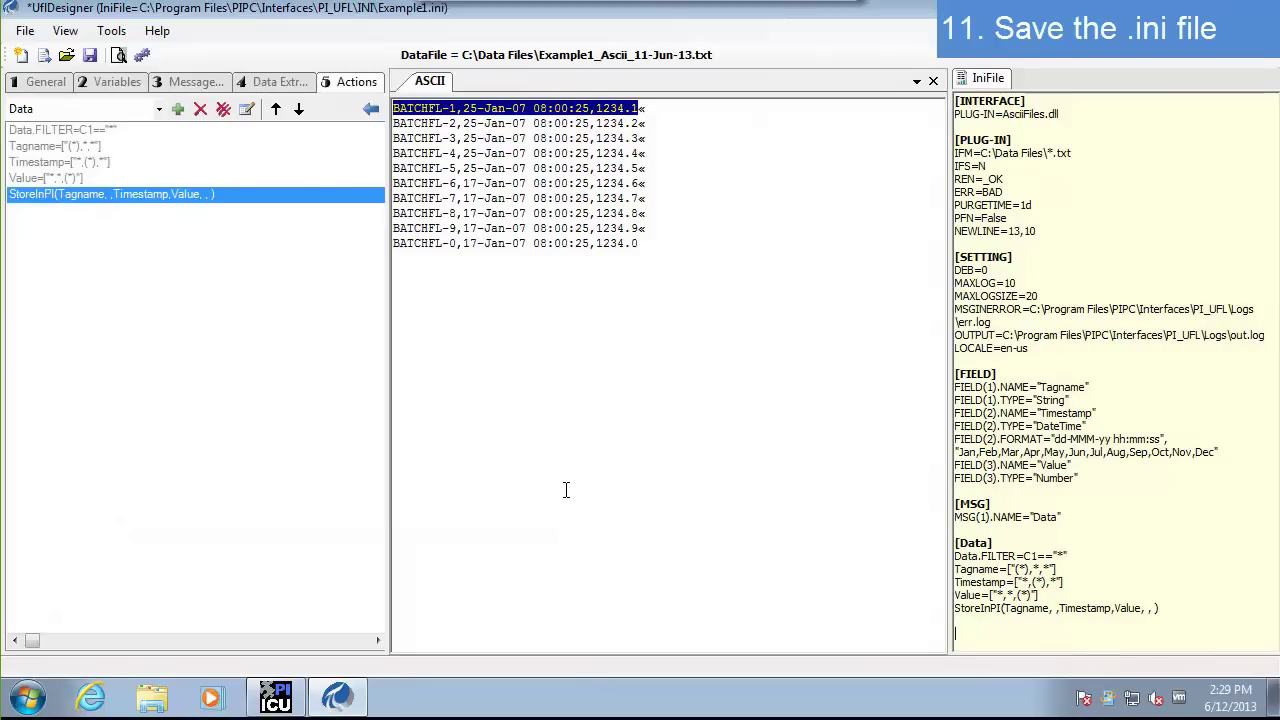
pyautogui.click(90, 57)
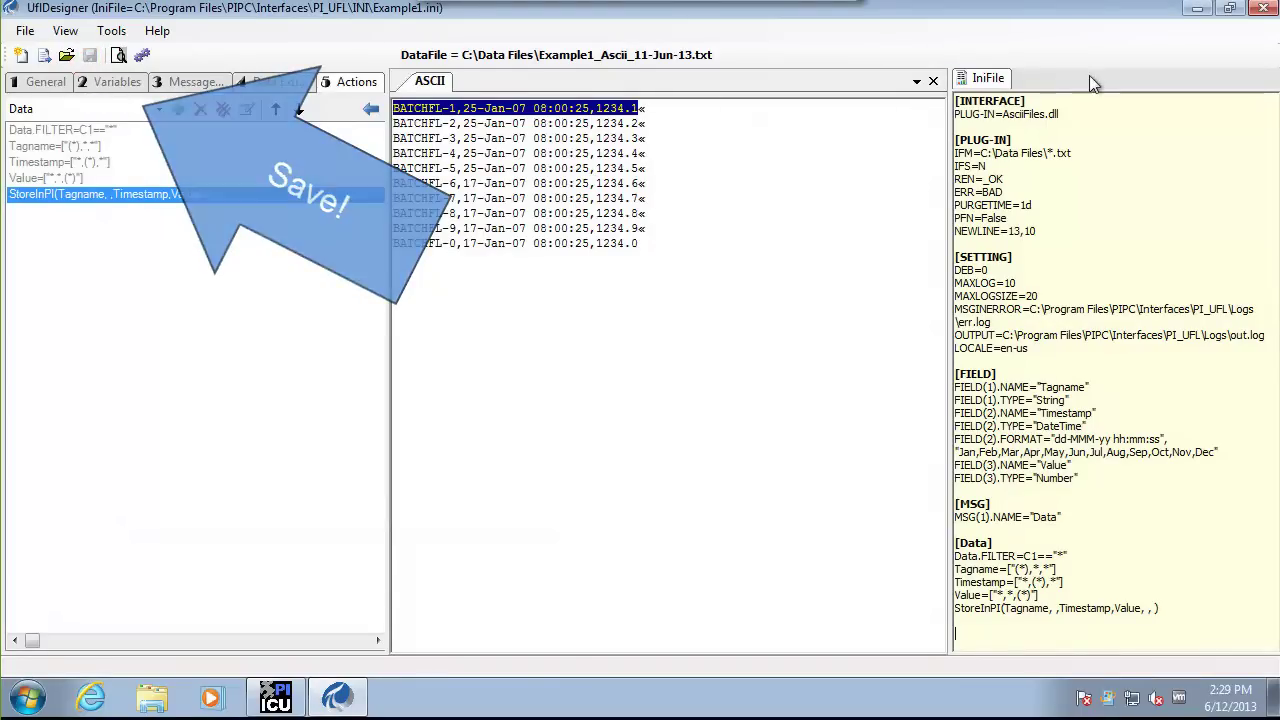
pyautogui.click(1265, 15)
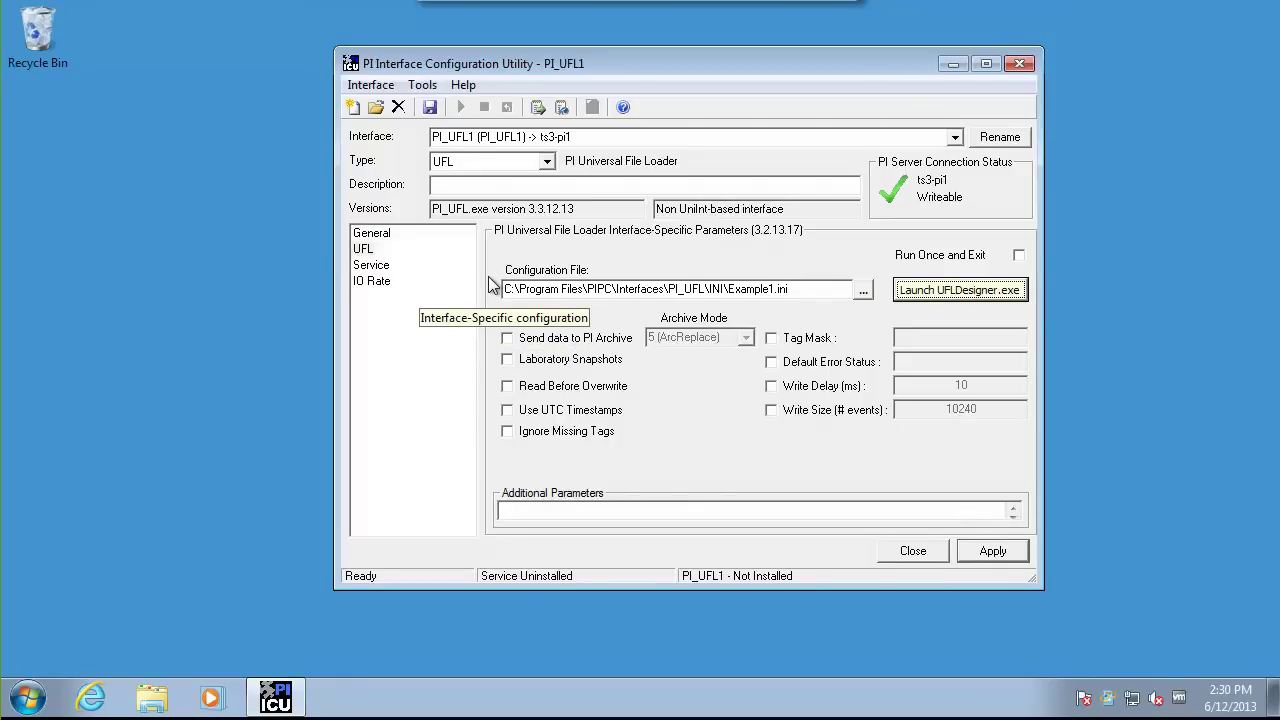
# Step: Add scan class #1 with frequency 00:00:30 under General and save PI_UFL1's settings
pyautogui.click(372, 233)
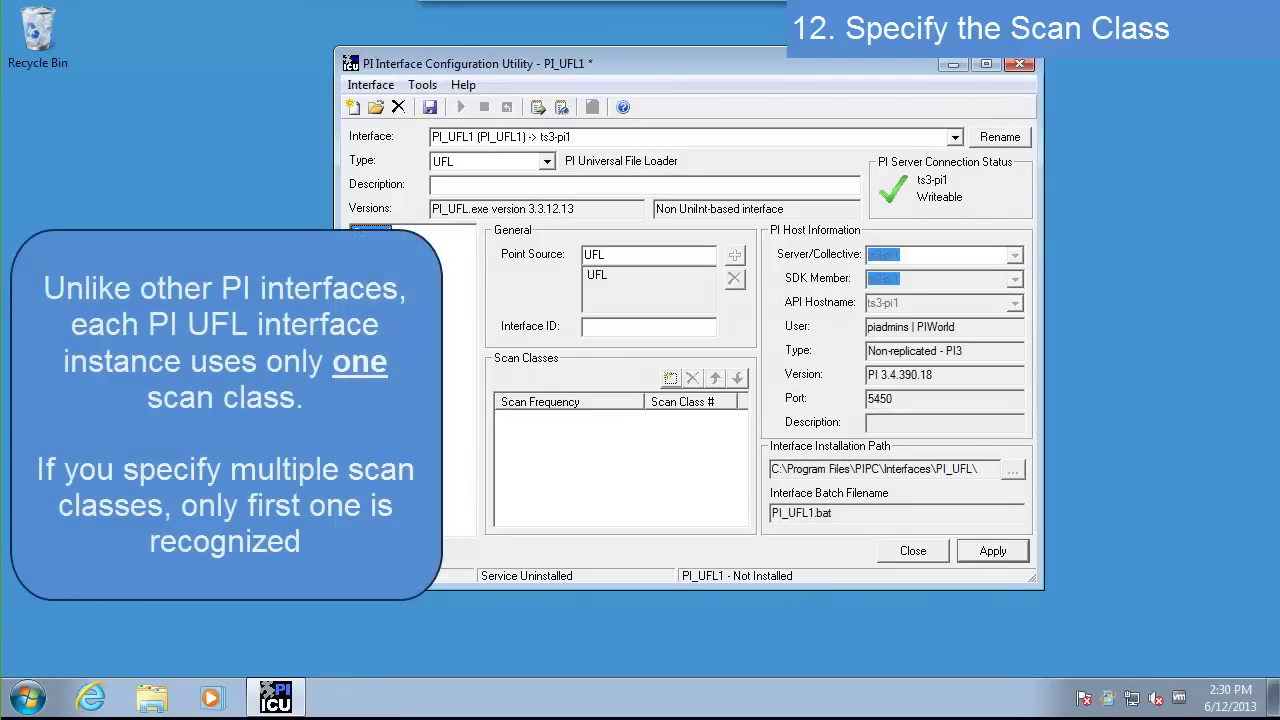
pyautogui.click(670, 380)
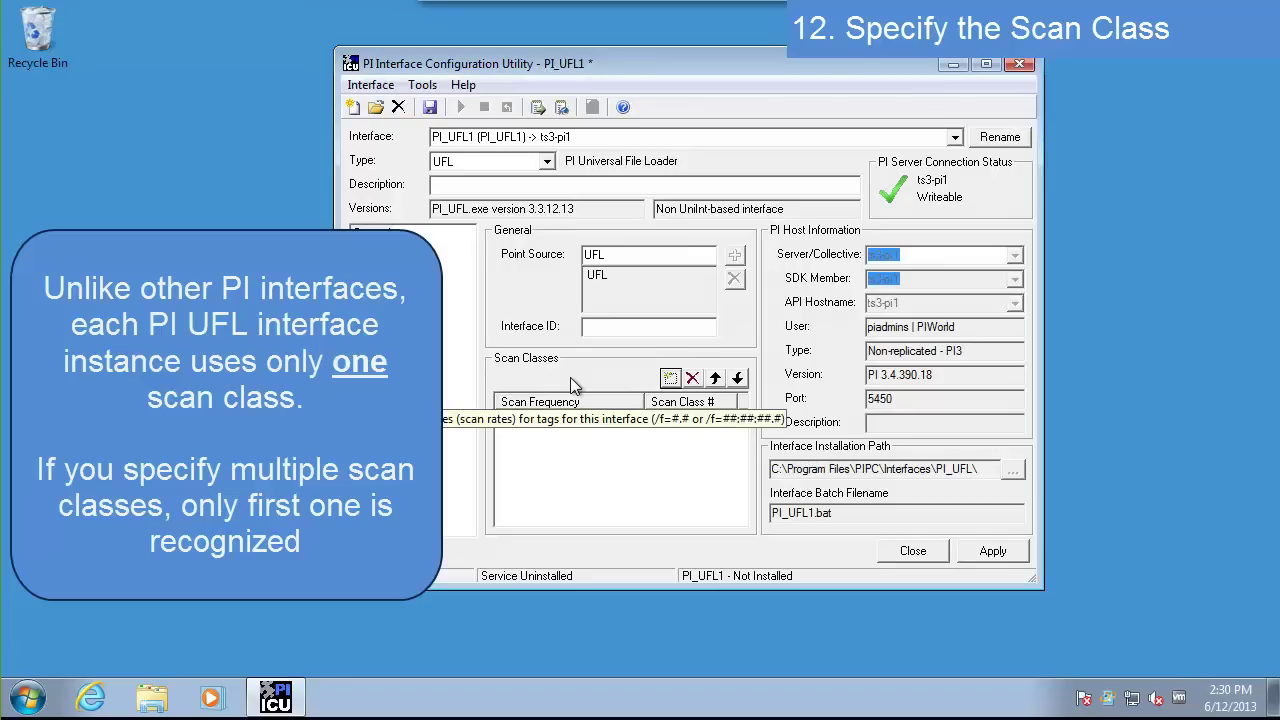
pyautogui.write('00')
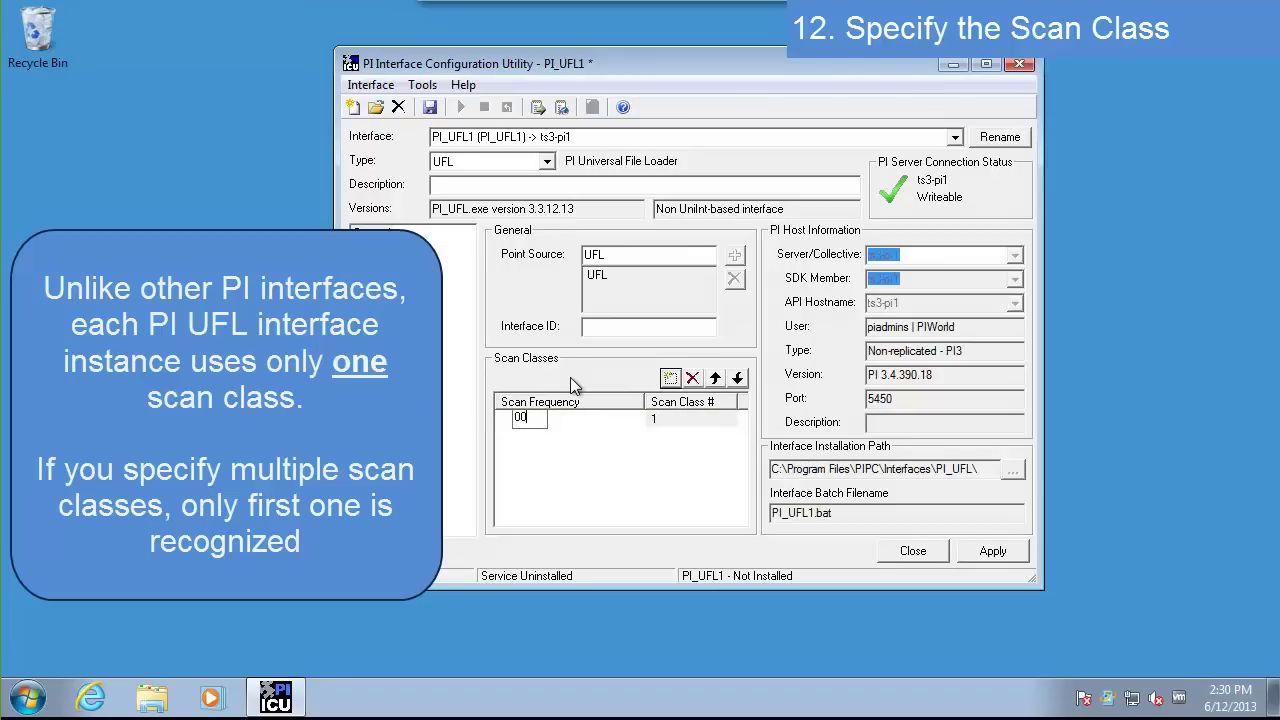
pyautogui.write(':00:30')
pyautogui.click(571, 455)
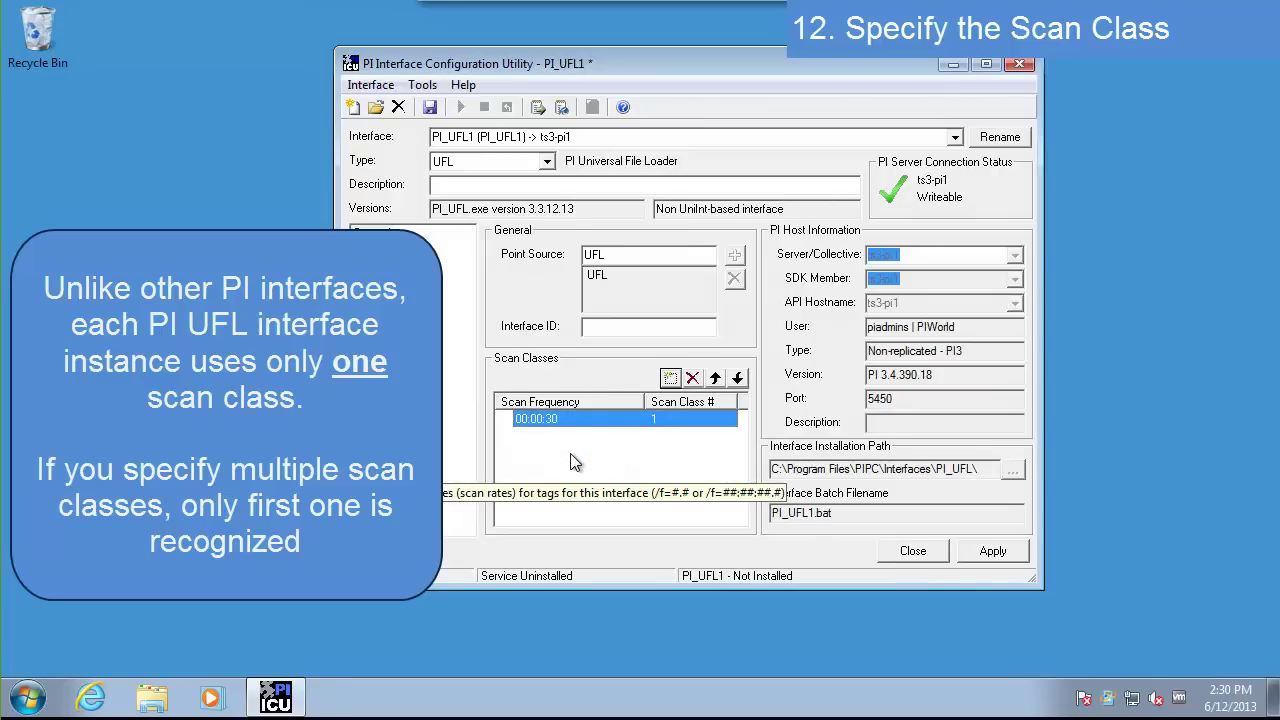
pyautogui.click(429, 108)
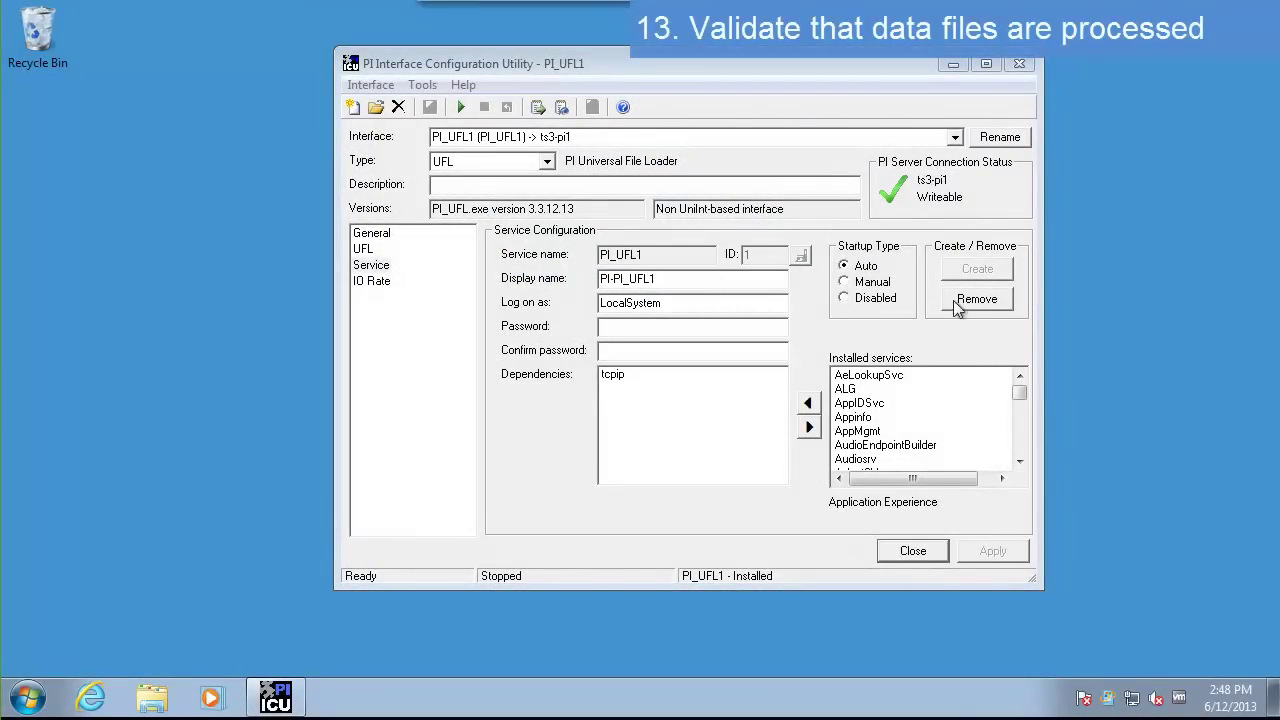
# Step: Reselect PI_UFL1, start its interface service, and bring up Windows Explorer
pyautogui.click(957, 137)
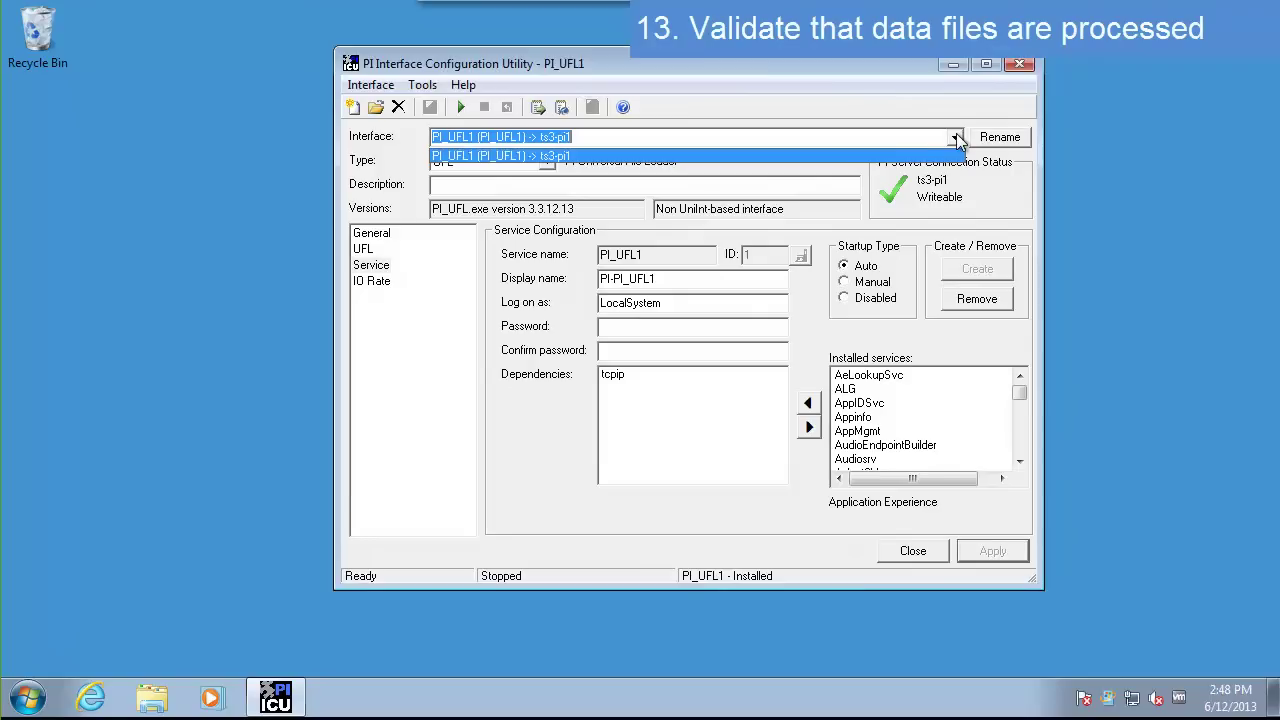
pyautogui.click(904, 157)
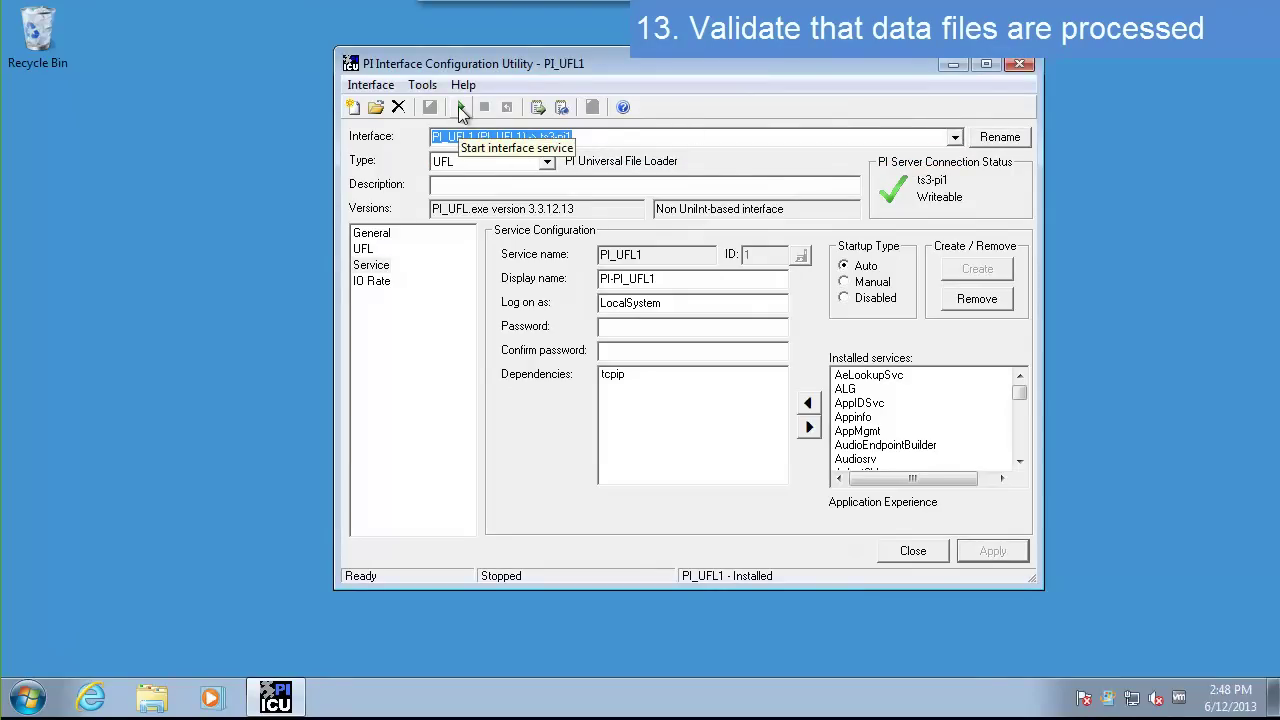
pyautogui.click(461, 108)
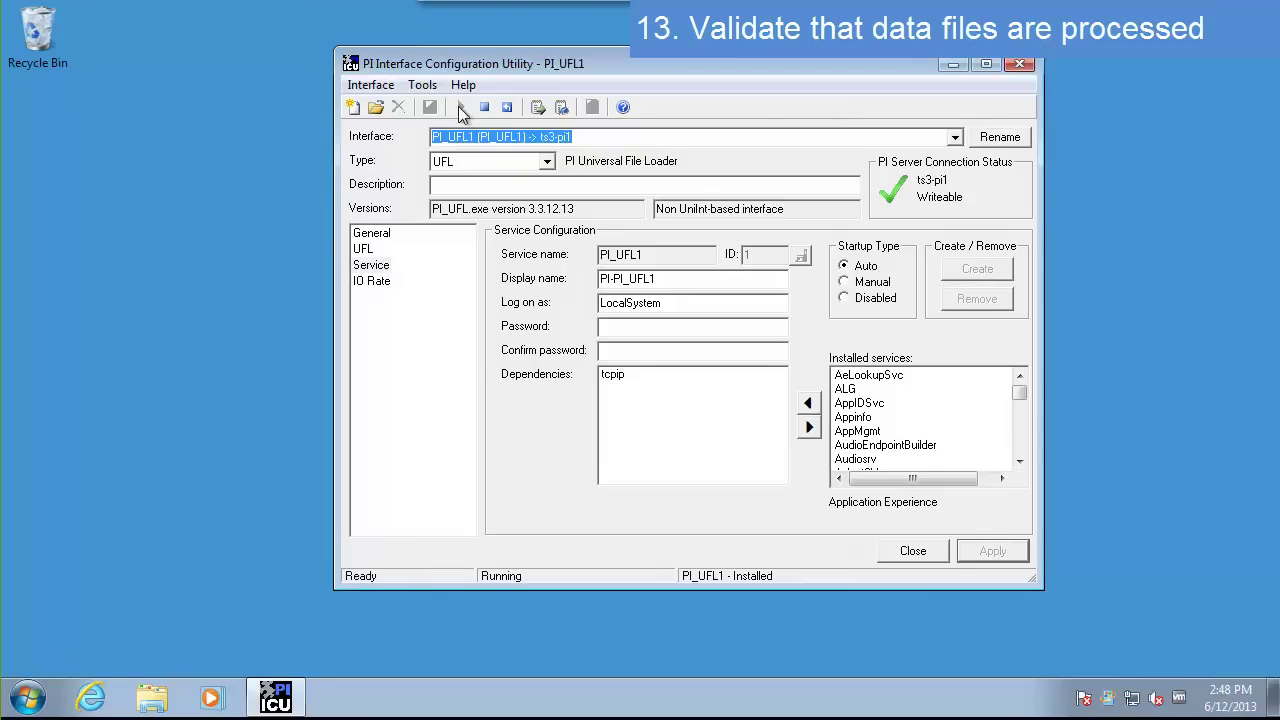
pyautogui.click(152, 697)
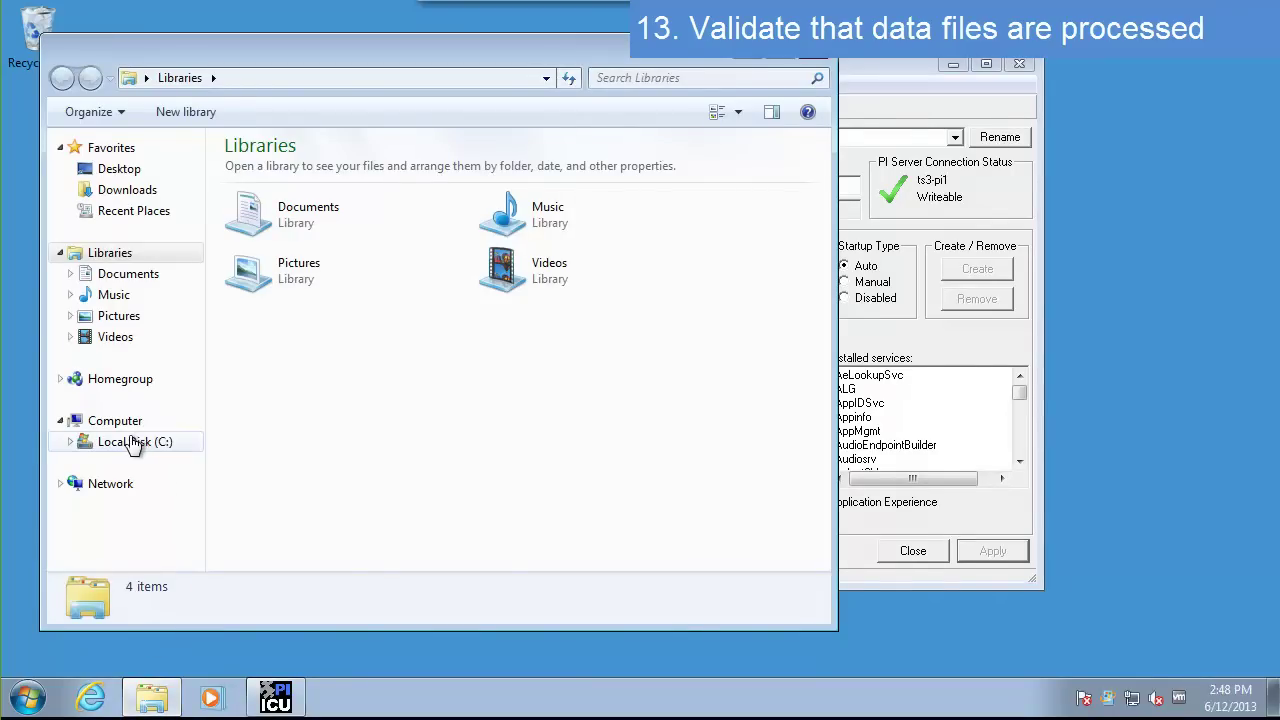
# Step: Browse to C:\Data Files and widen the Name column to reveal the ._OK processed file
pyautogui.click(136, 445)
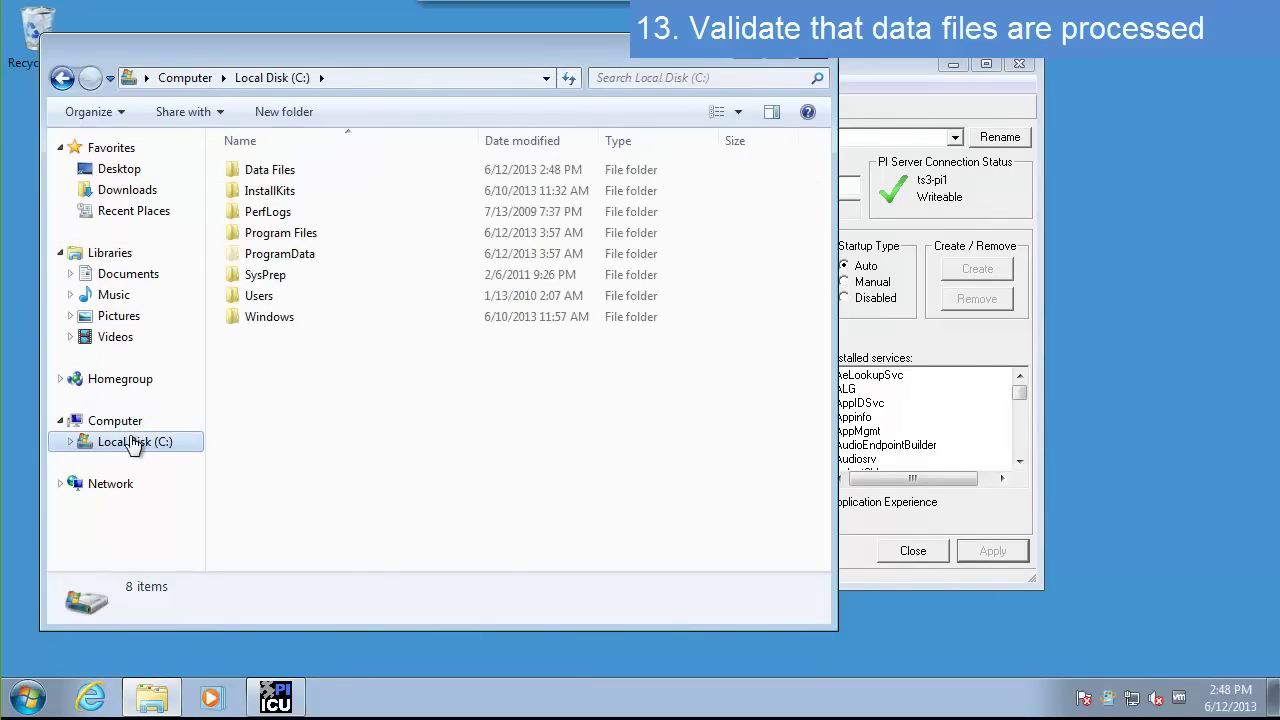
pyautogui.doubleClick(292, 175)
pyautogui.moveTo(491, 137); pyautogui.dragTo(621, 142)
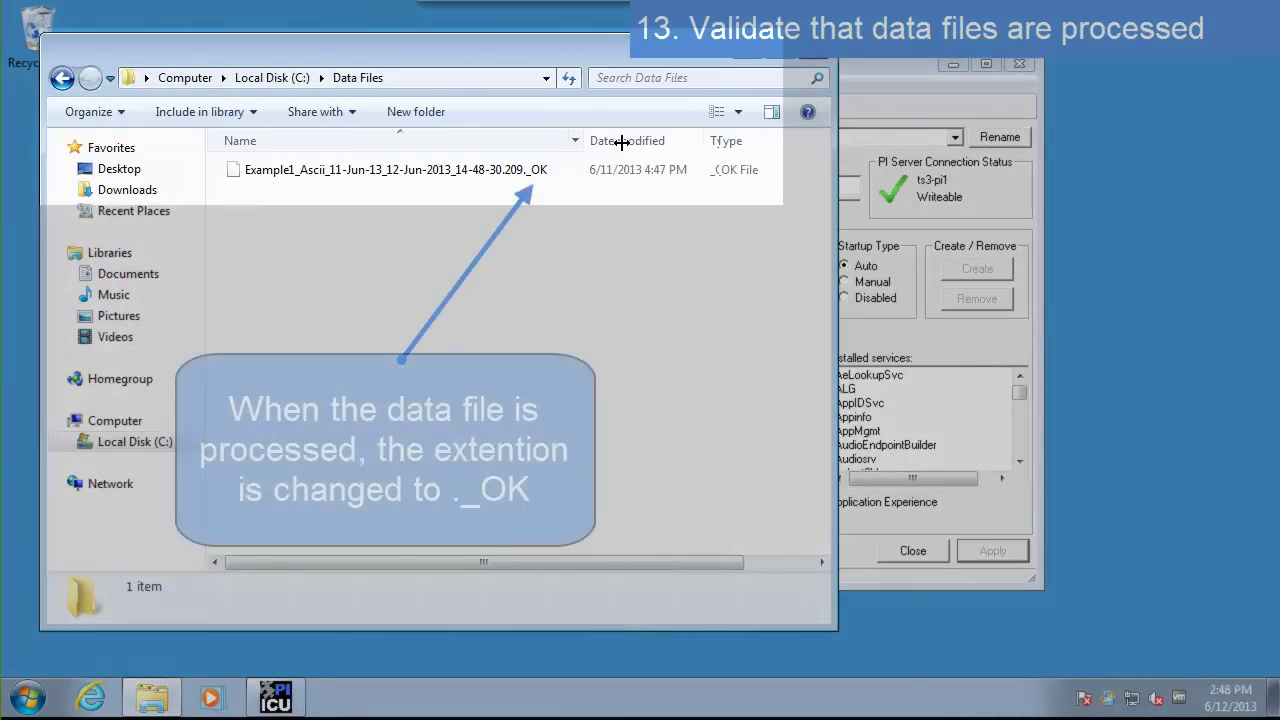
pyautogui.moveTo(622, 142); pyautogui.dragTo(616, 139)
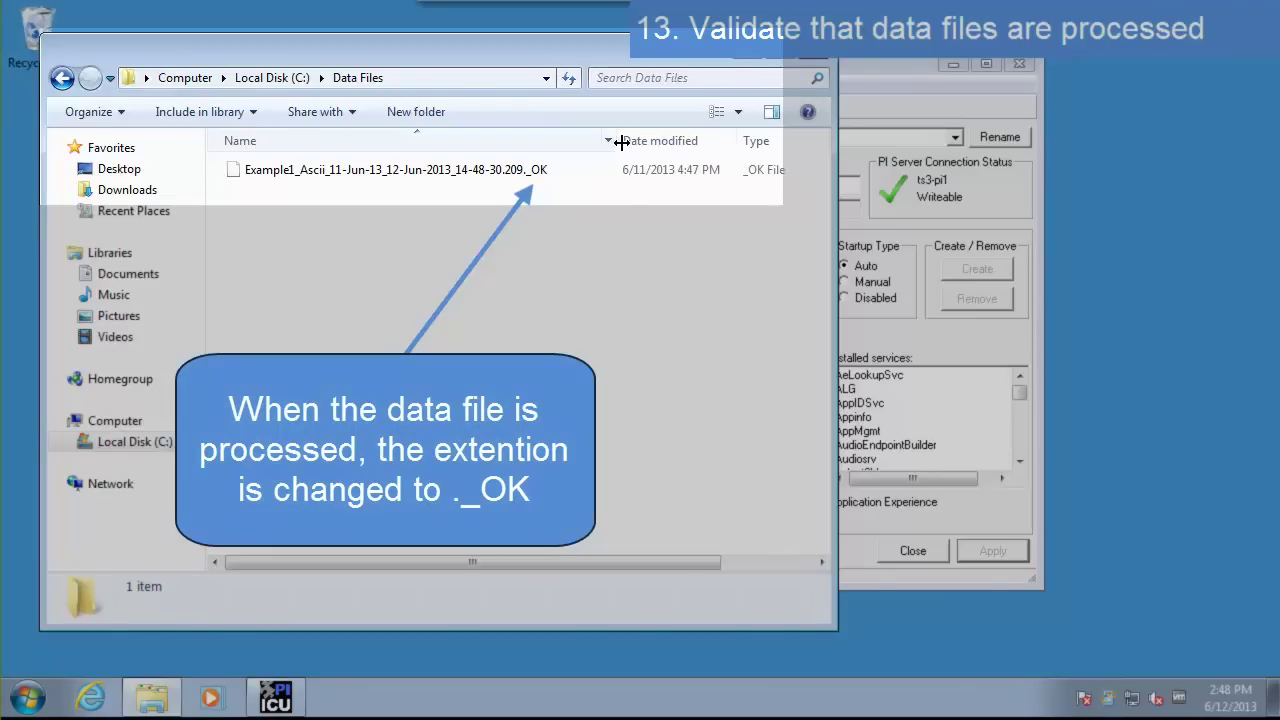